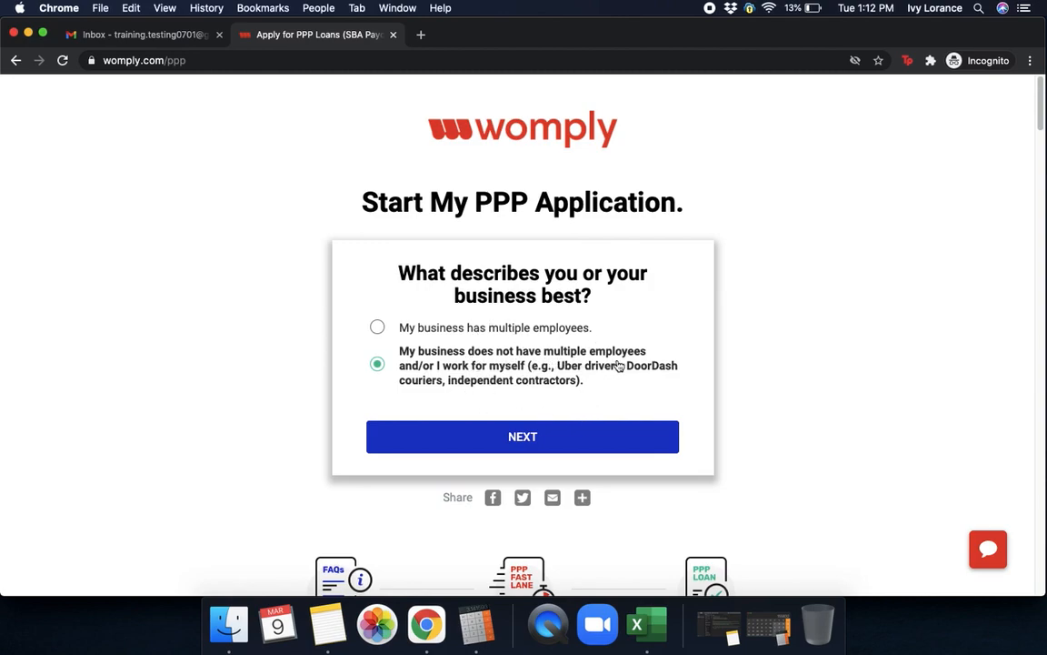
Step: Choose the option for a business without multiple employees and continue to the eligibility checklist
click(489, 437)
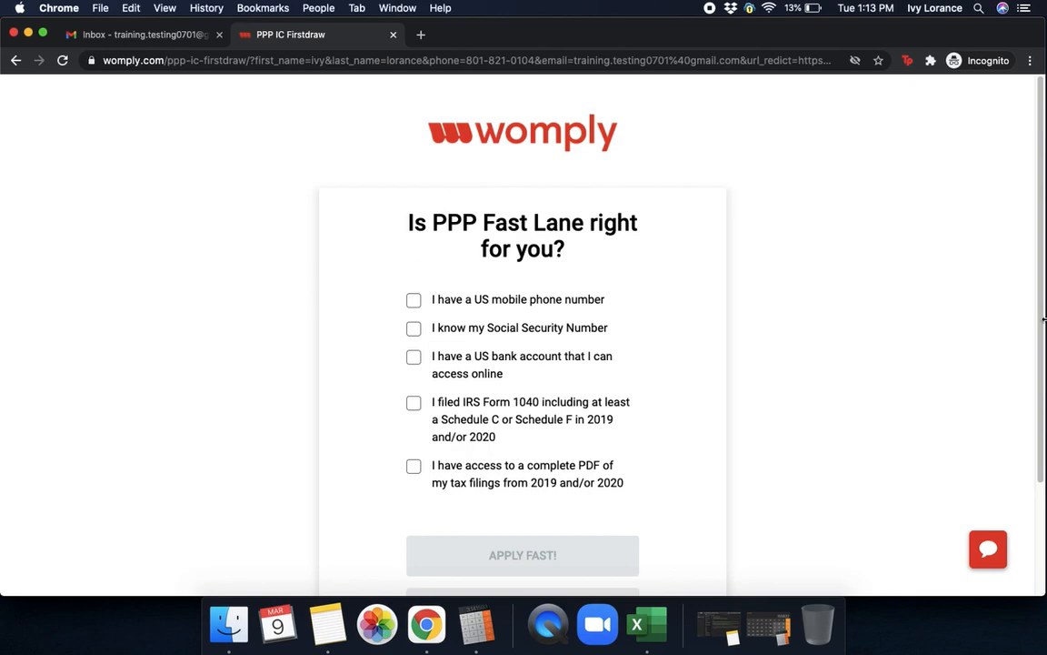
Step: Confirm US mobile, SSN, online bank account, Form 1040 and PDF tax filings, then apply fast
scroll(1039, 369, down, 2)
scroll(1039, 368, down, 1)
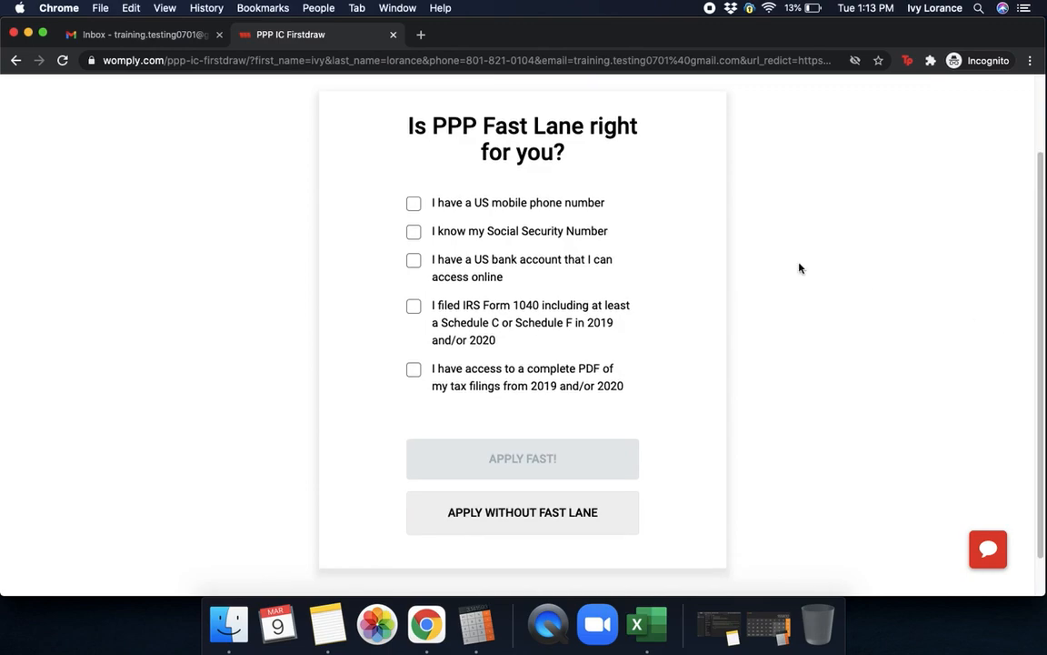
click(415, 204)
click(415, 234)
click(414, 264)
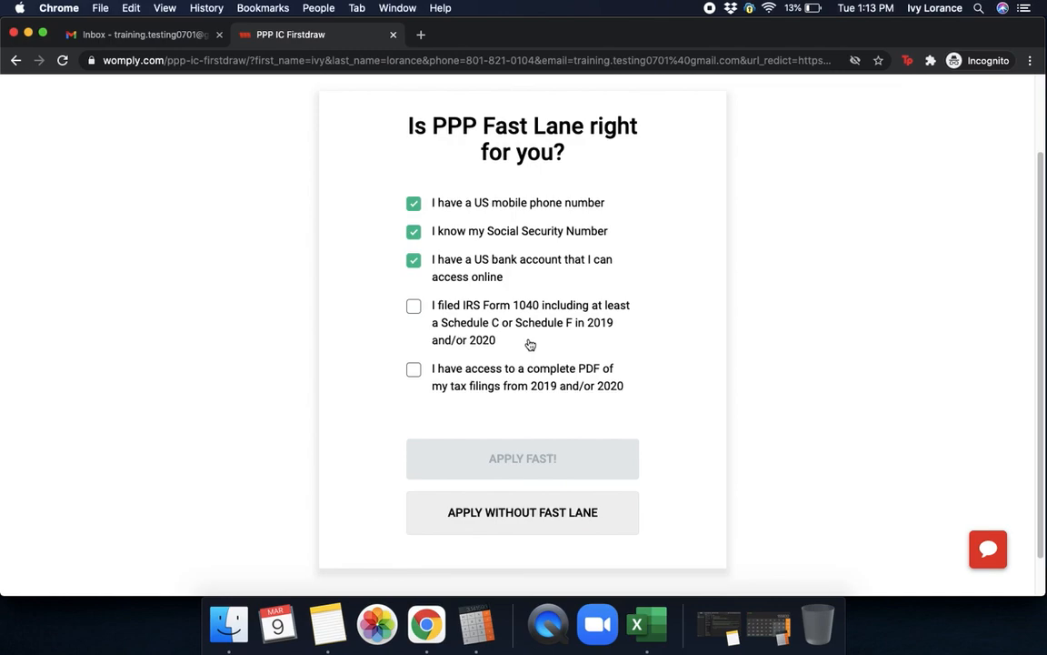
click(414, 308)
click(417, 370)
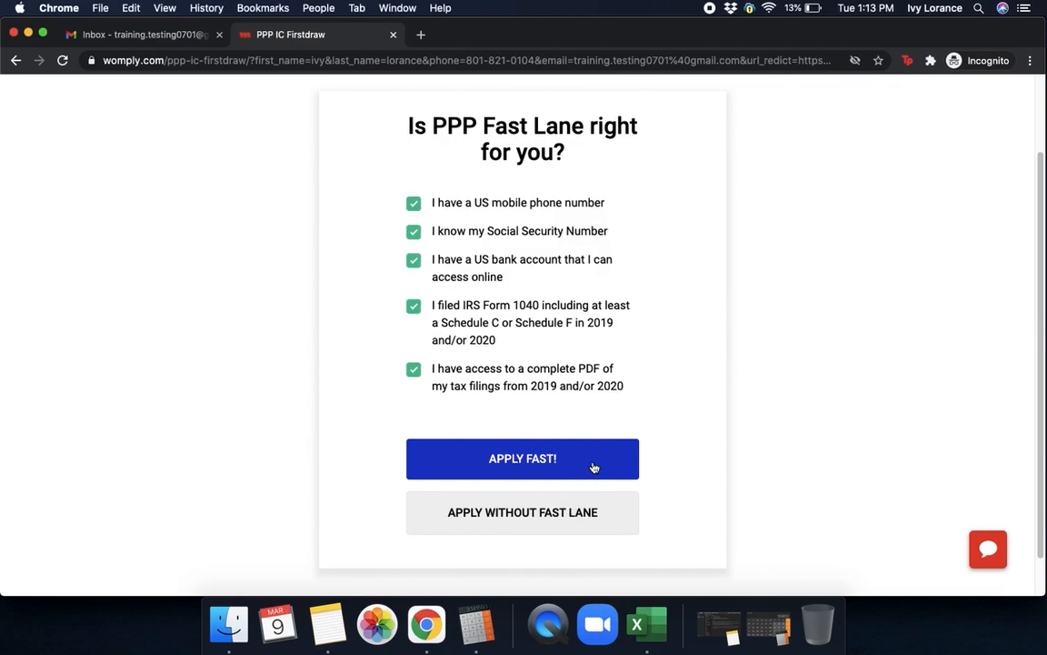
click(585, 470)
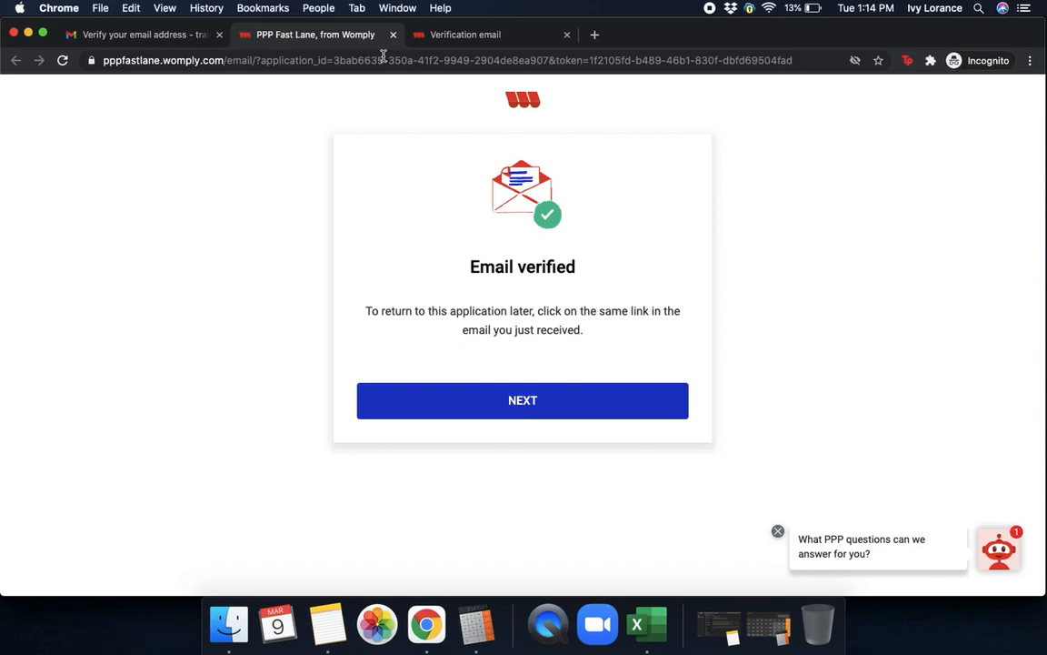
Step: Verify the phone number with the texted code and continue to the 'What to expect' overview
click(451, 385)
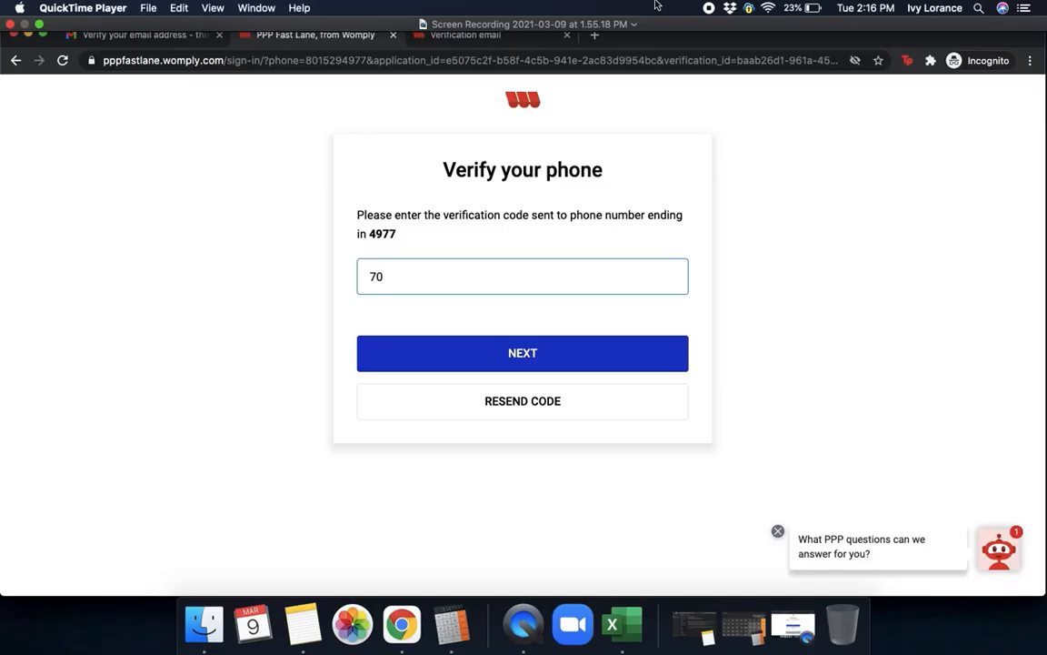
click(568, 362)
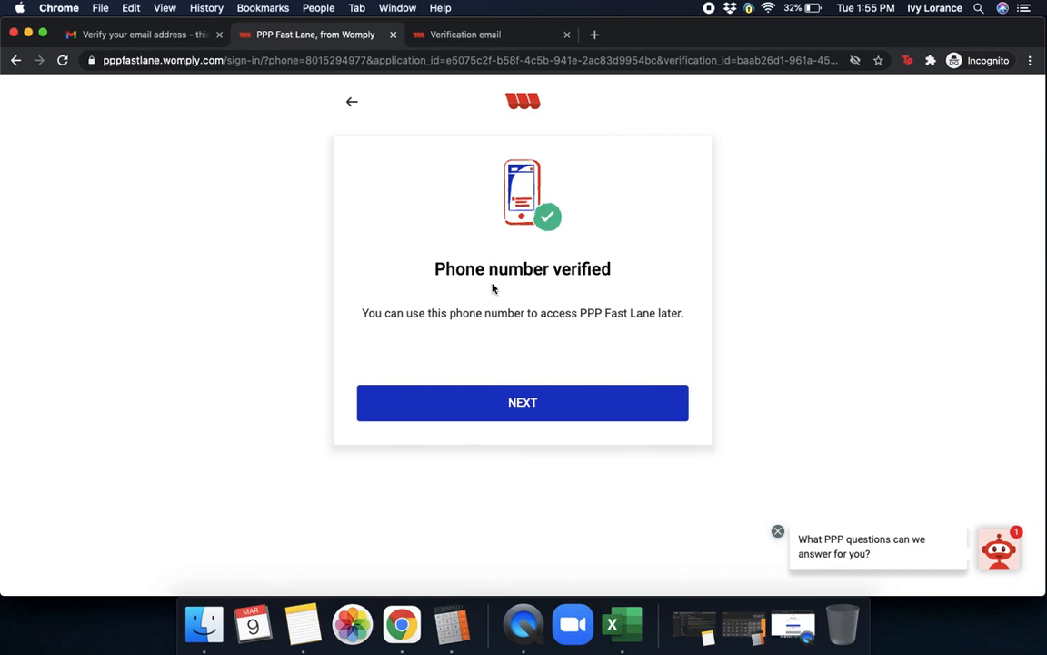
click(478, 416)
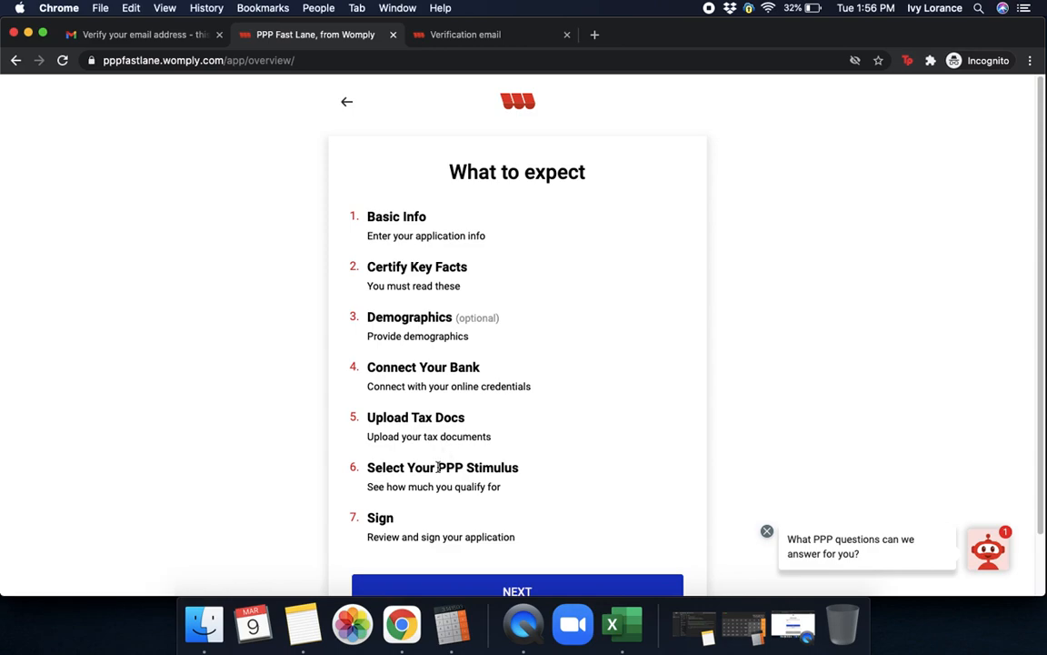
Step: Enter the applicant's street address, city, ZIP code and state, then submit the basic info
click(391, 581)
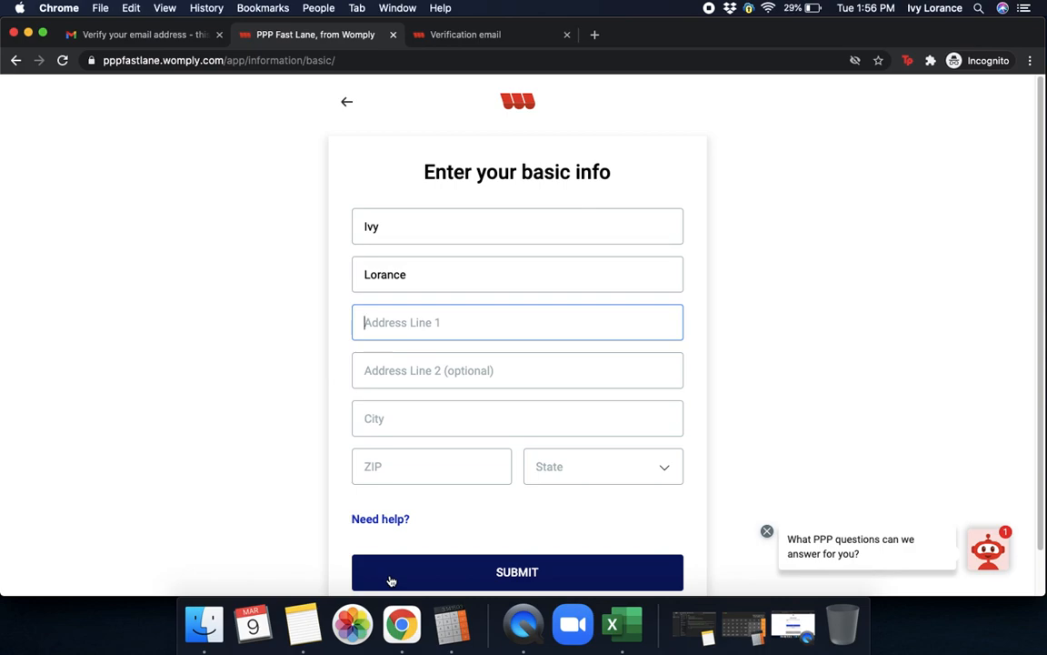
click(411, 422)
text(san francisco)
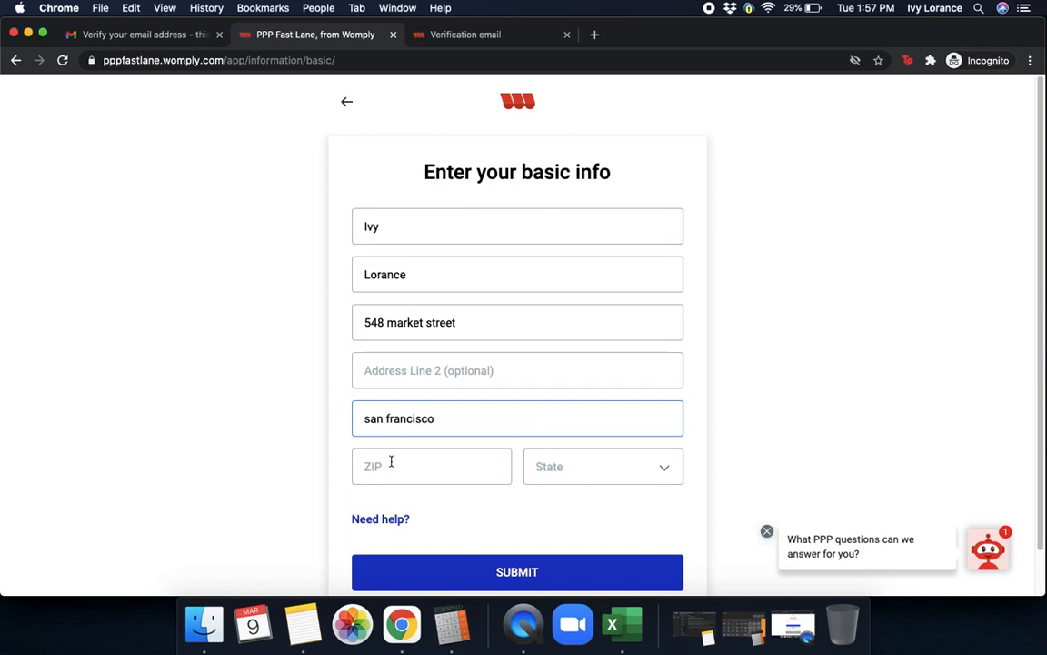
click(391, 462)
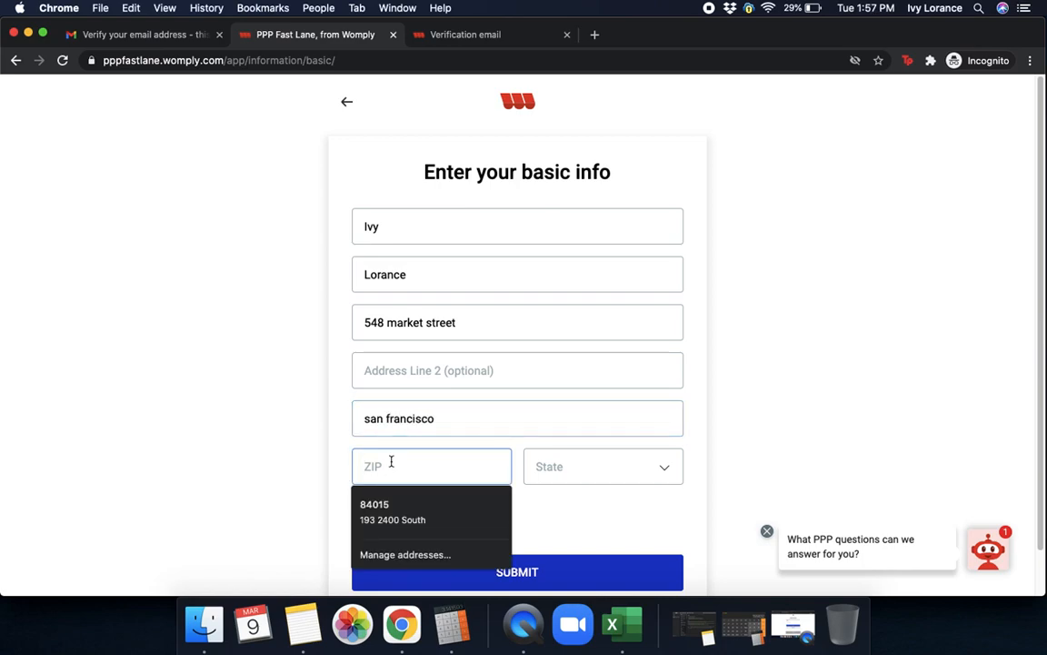
text(94104)
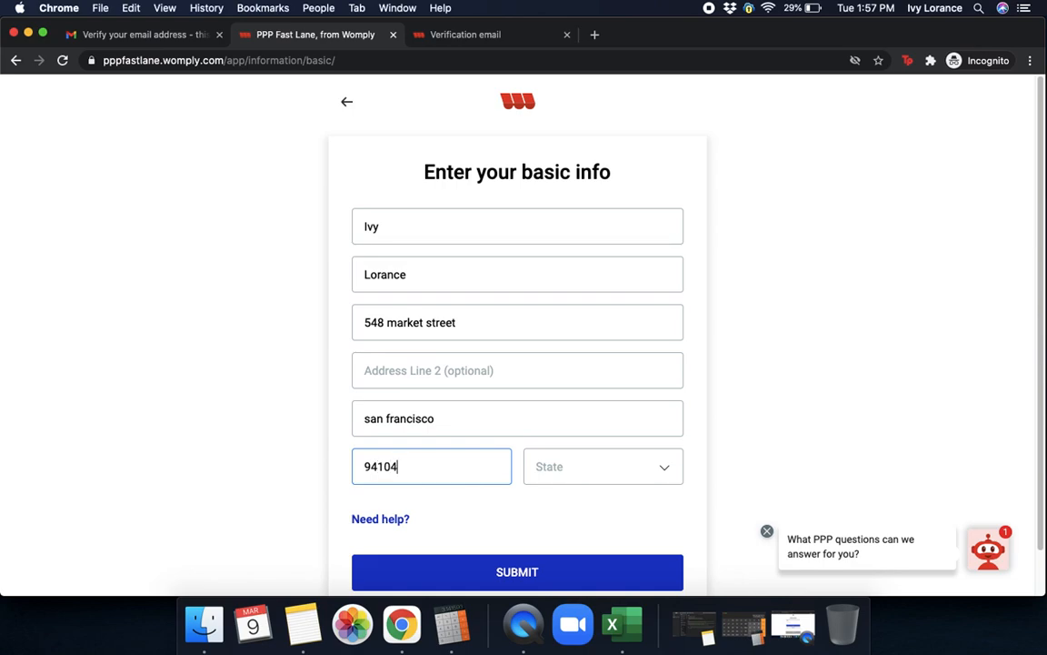
click(565, 469)
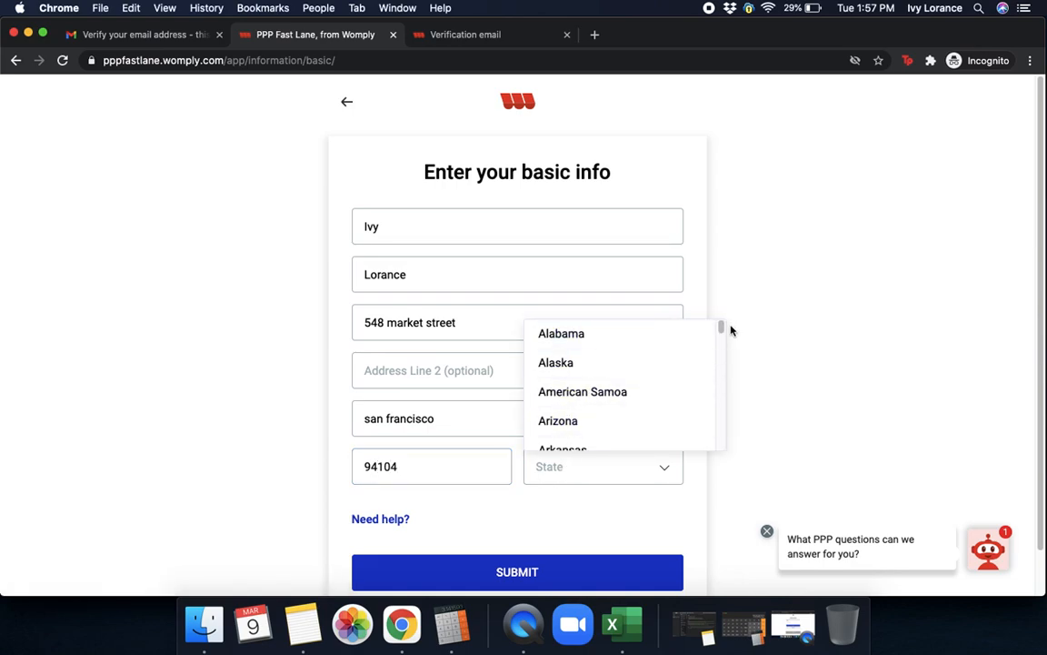
drag(721, 328, 720, 335)
click(650, 383)
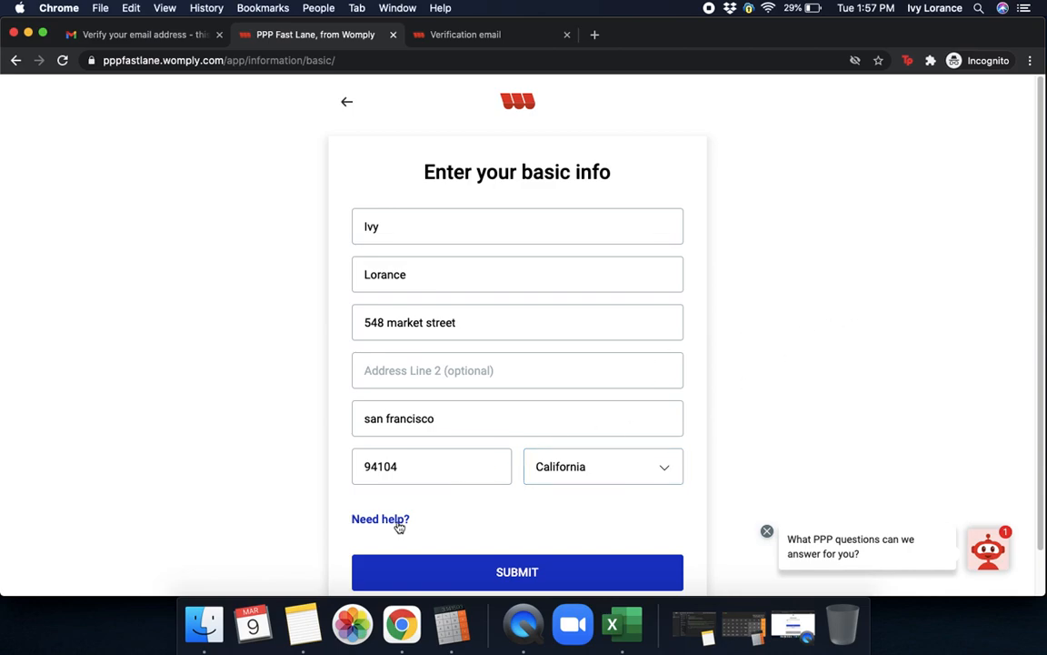
click(523, 570)
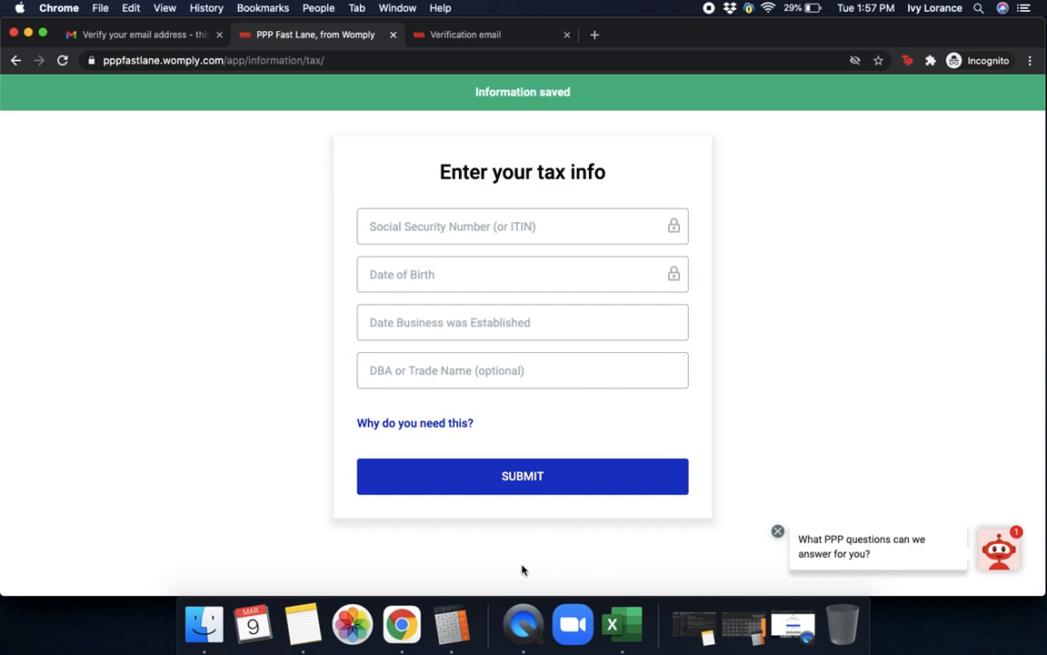
Step: Enter the applicant's SSN and date of birth, business established 02/01/2012, and submit the tax info
click(467, 240)
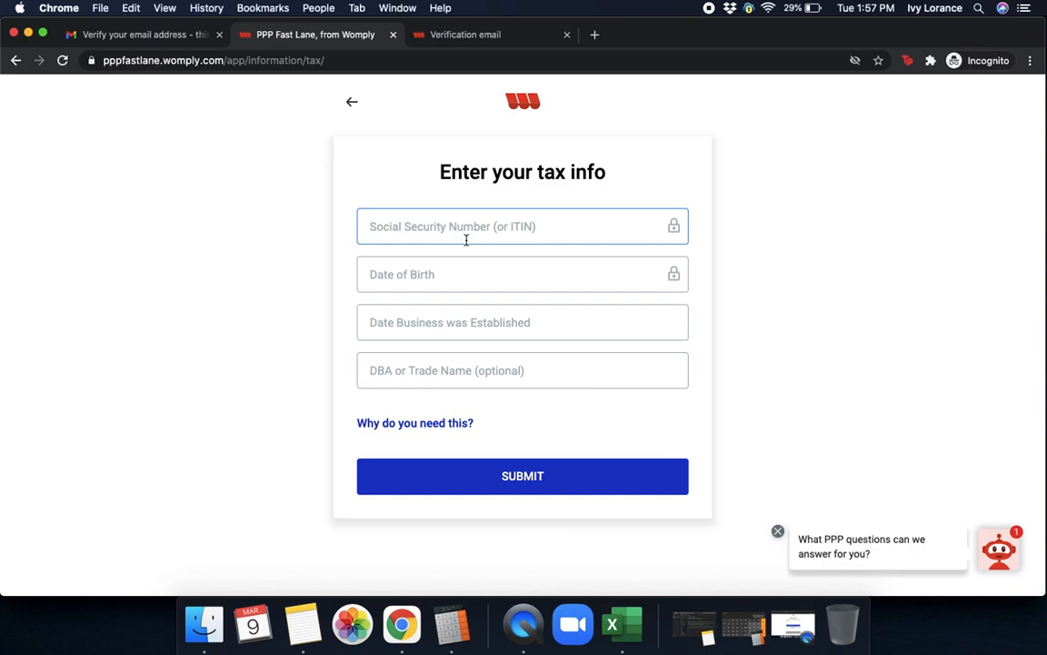
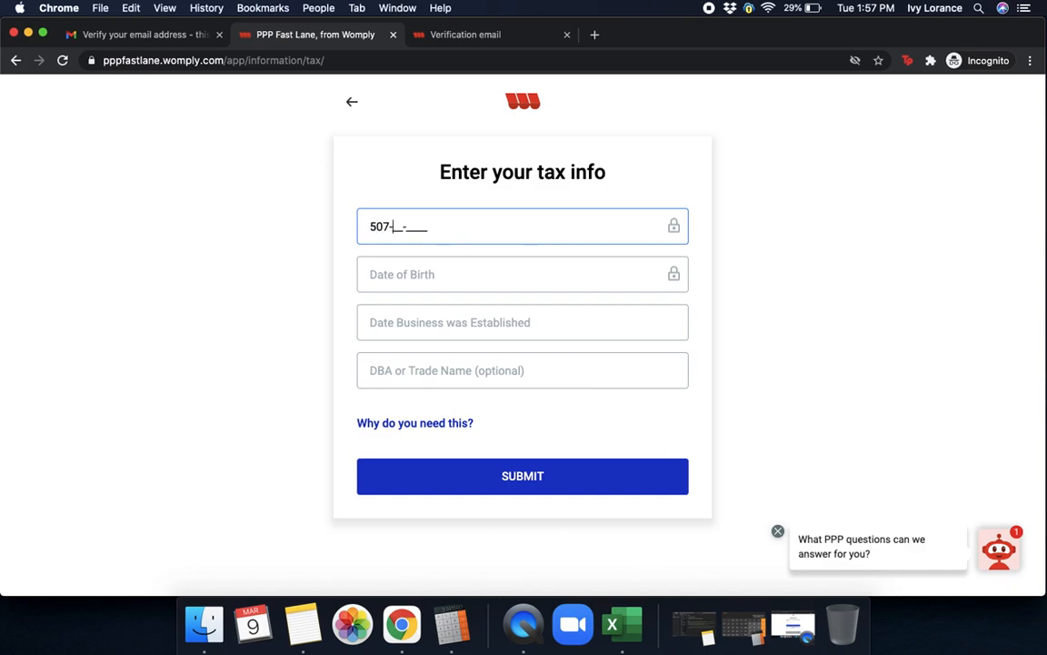
key(Tab)
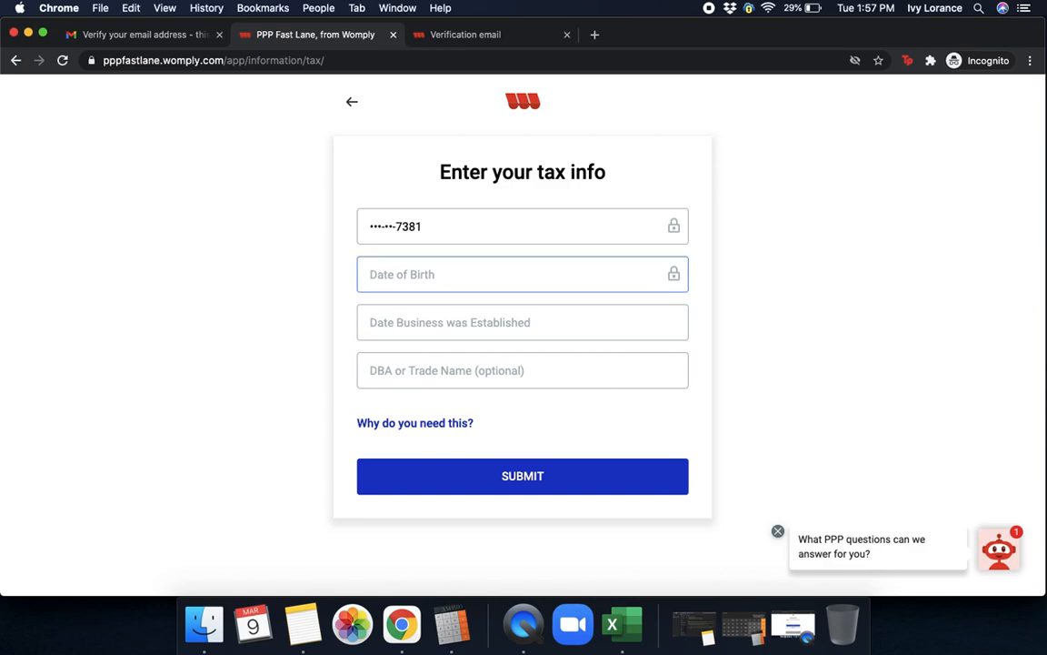
click(533, 313)
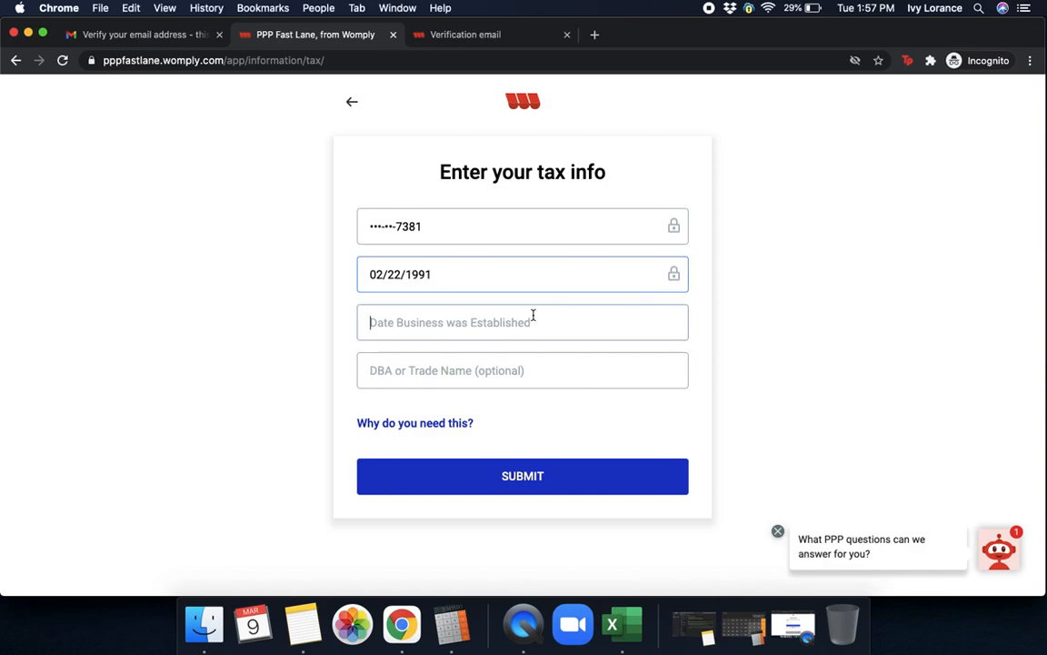
text(02/01/1)
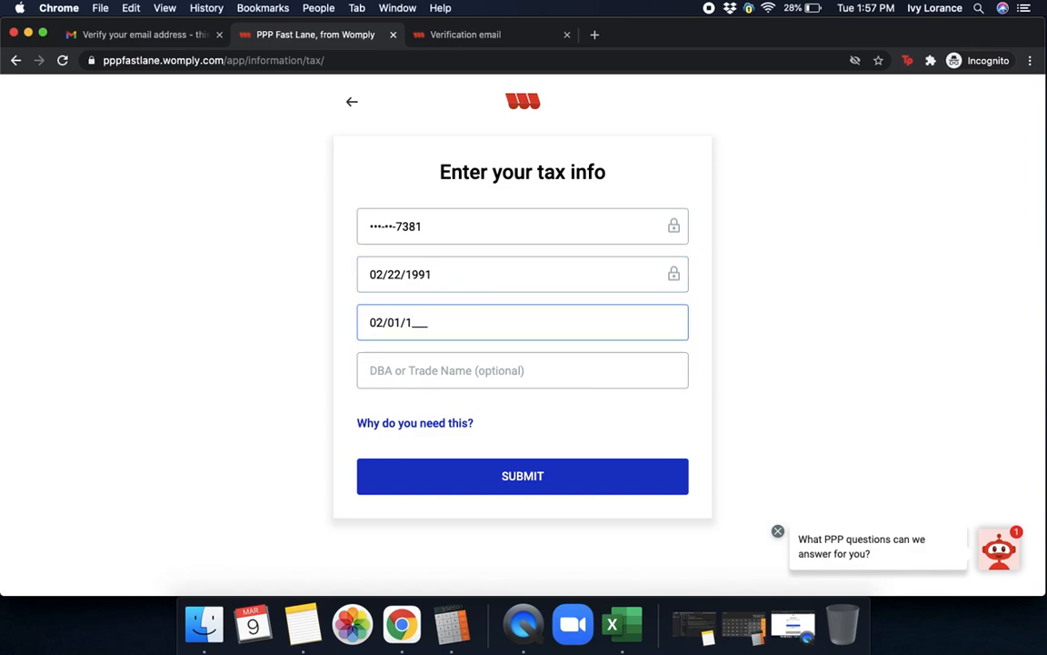
key(BackSpace)
text(2012)
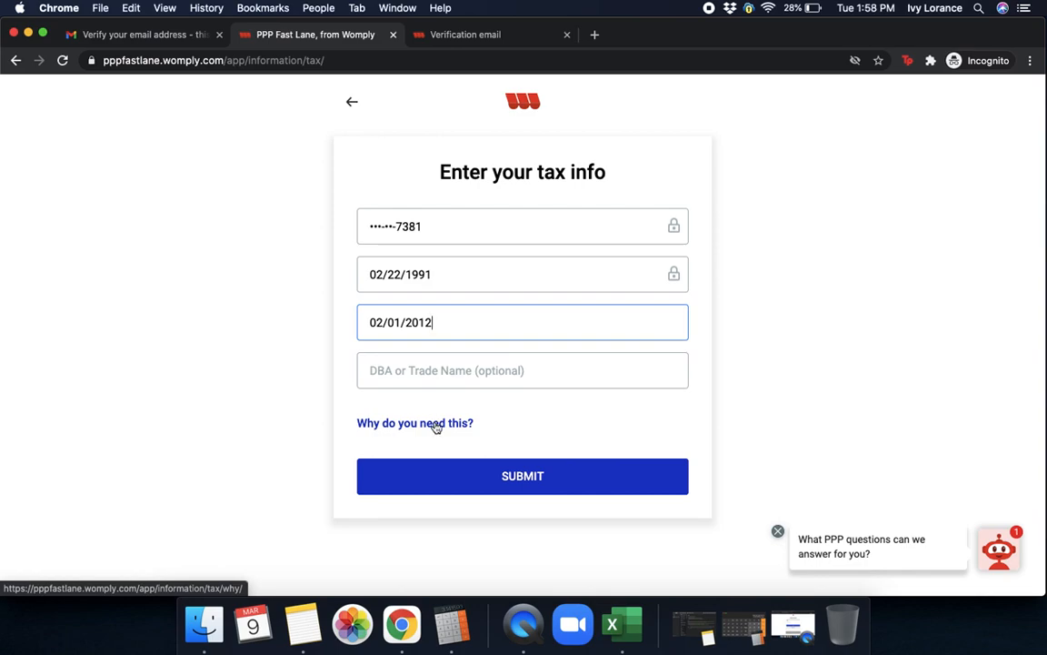
click(474, 476)
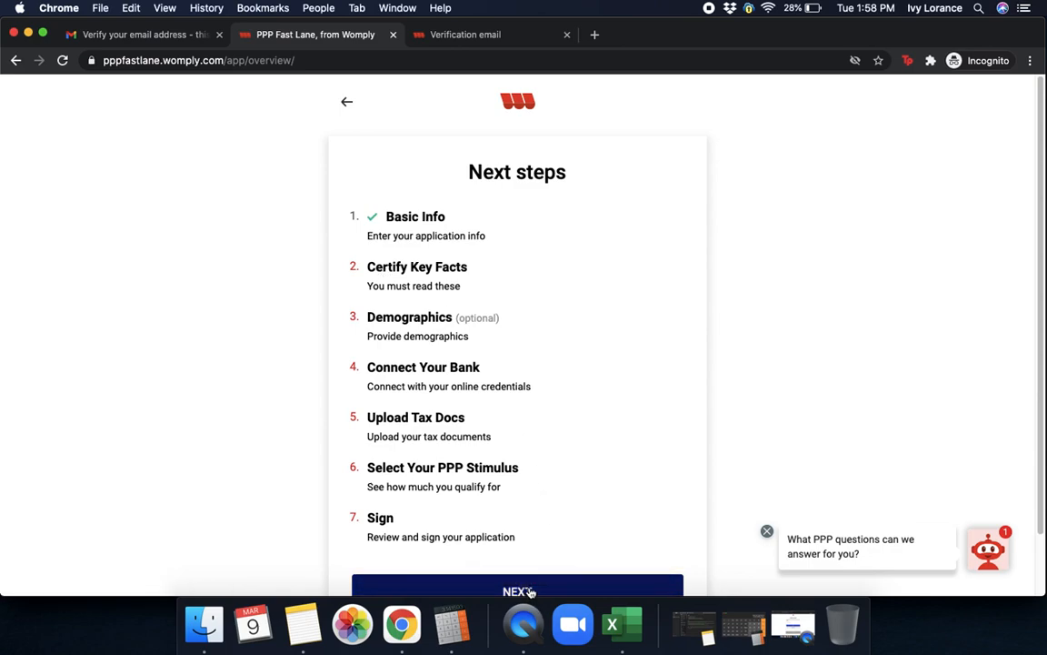
Step: Read through all the Certify Key Facts questions and certify that every answer is NO
click(532, 589)
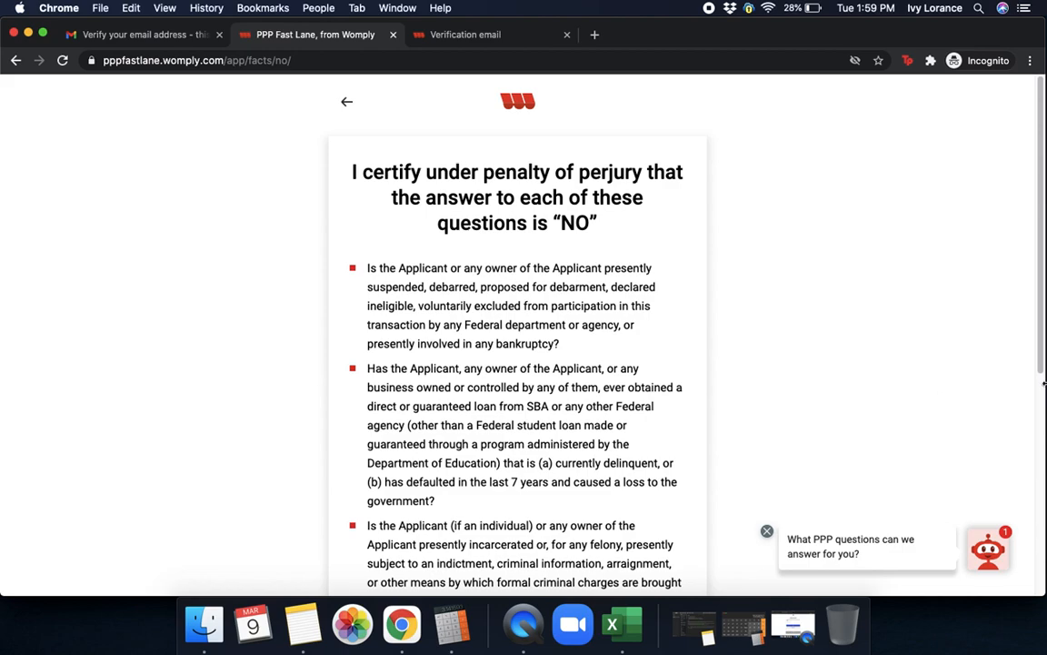
drag(1039, 361, 1042, 488)
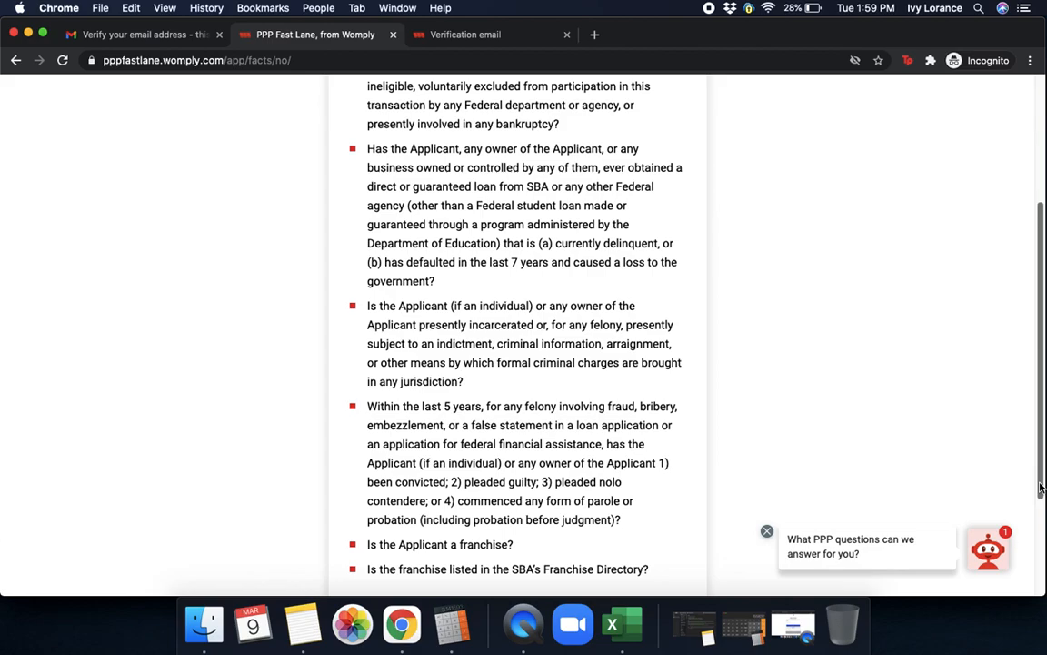
drag(1042, 489, 1043, 544)
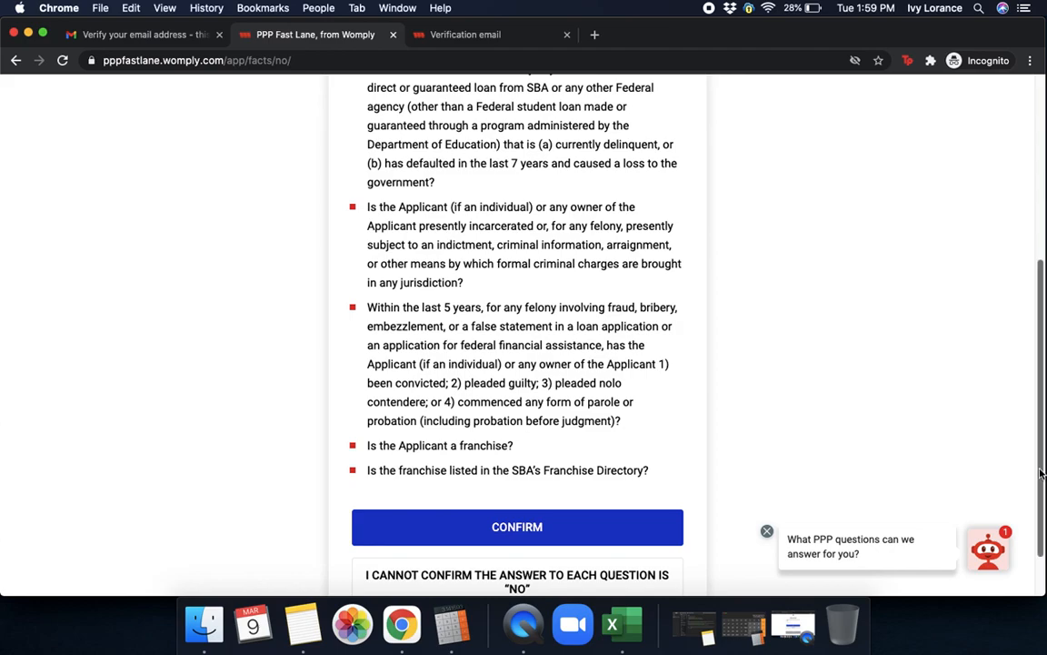
scroll(1042, 261, up, 7)
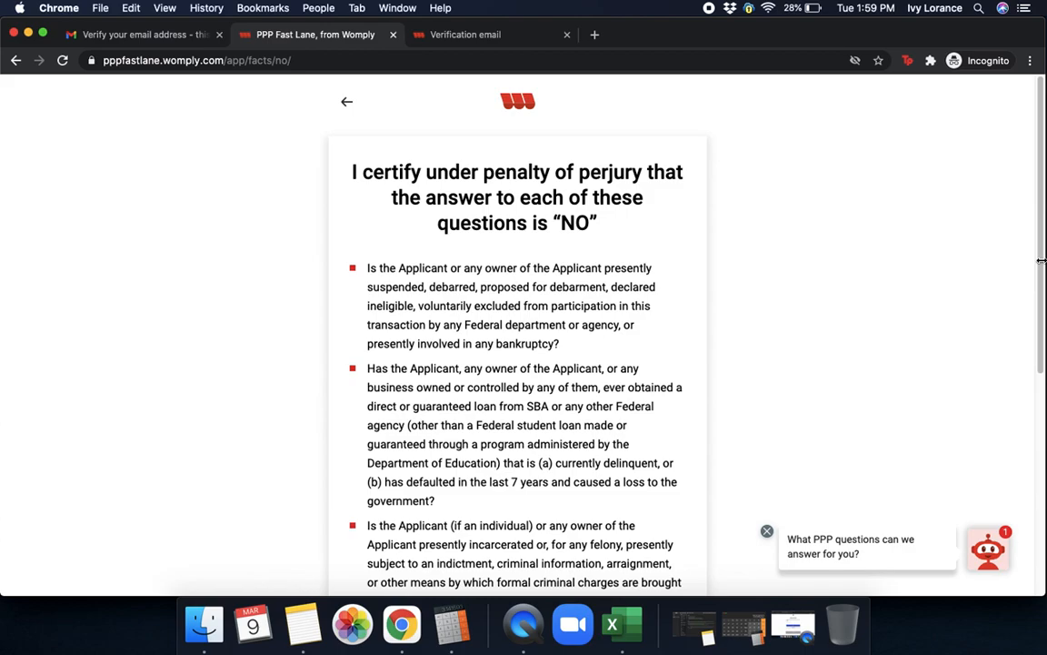
scroll(1042, 261, down, 5)
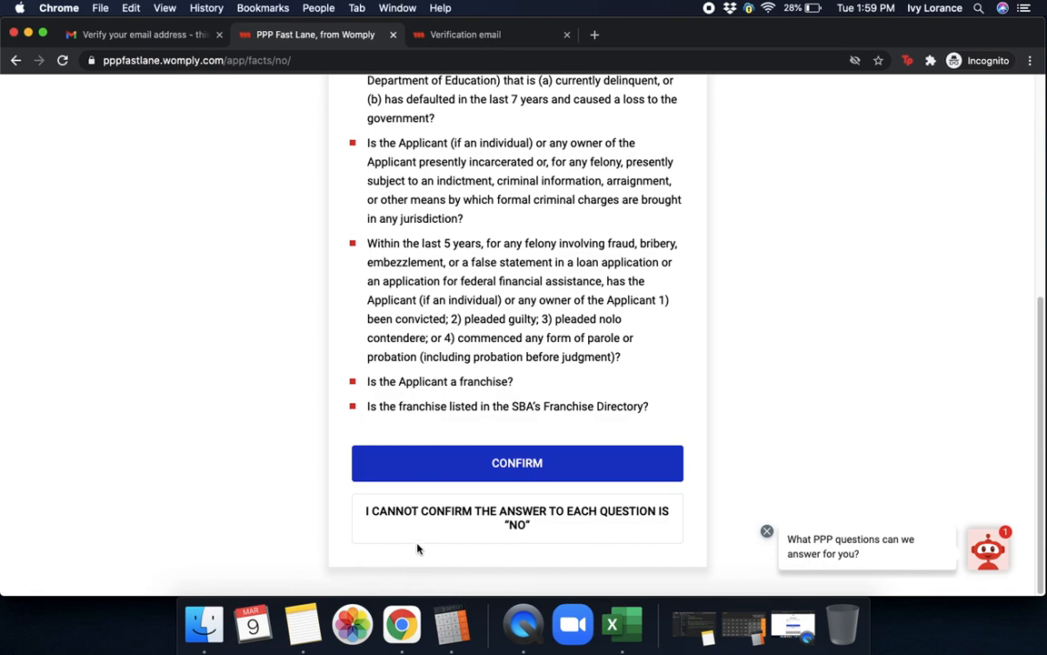
click(476, 468)
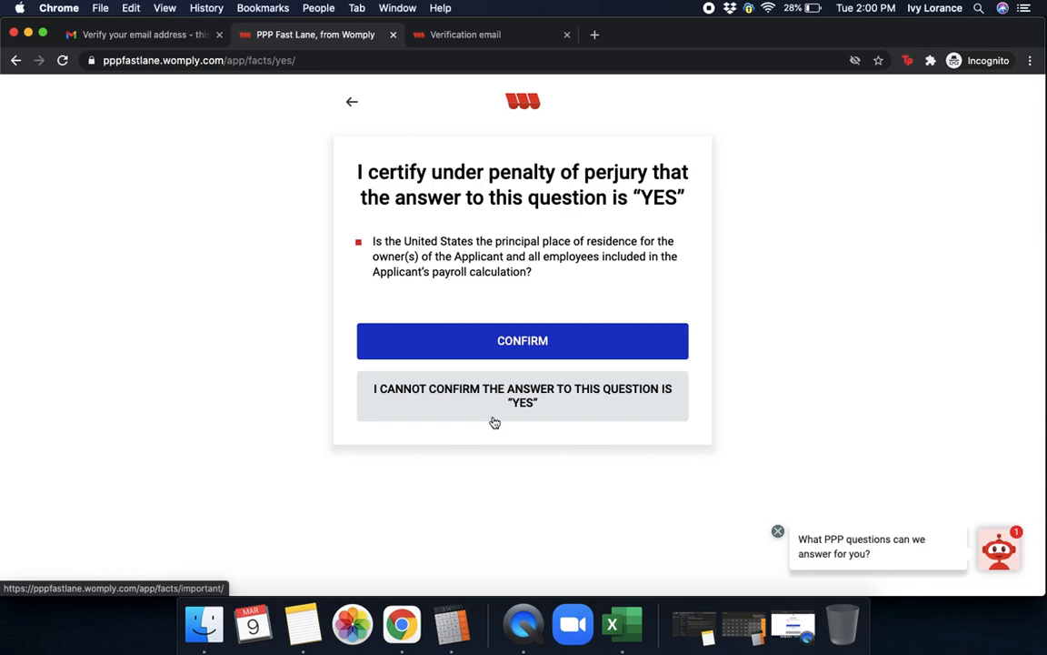
Step: Certify US principal residence as YES, then answer No to the EIDL and other-businesses questions
click(505, 356)
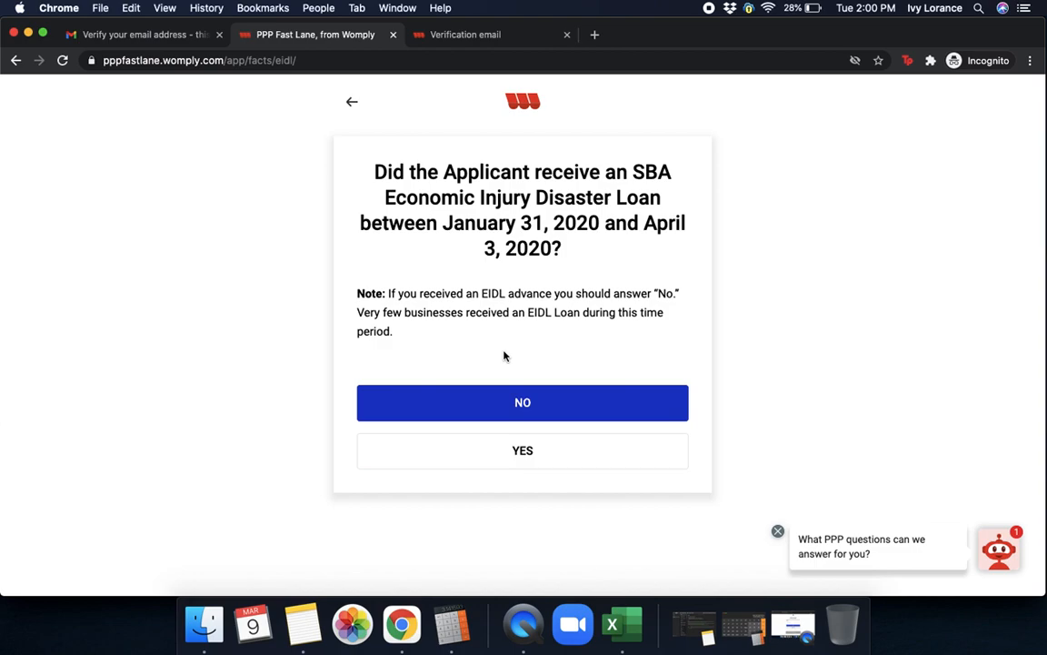
click(487, 404)
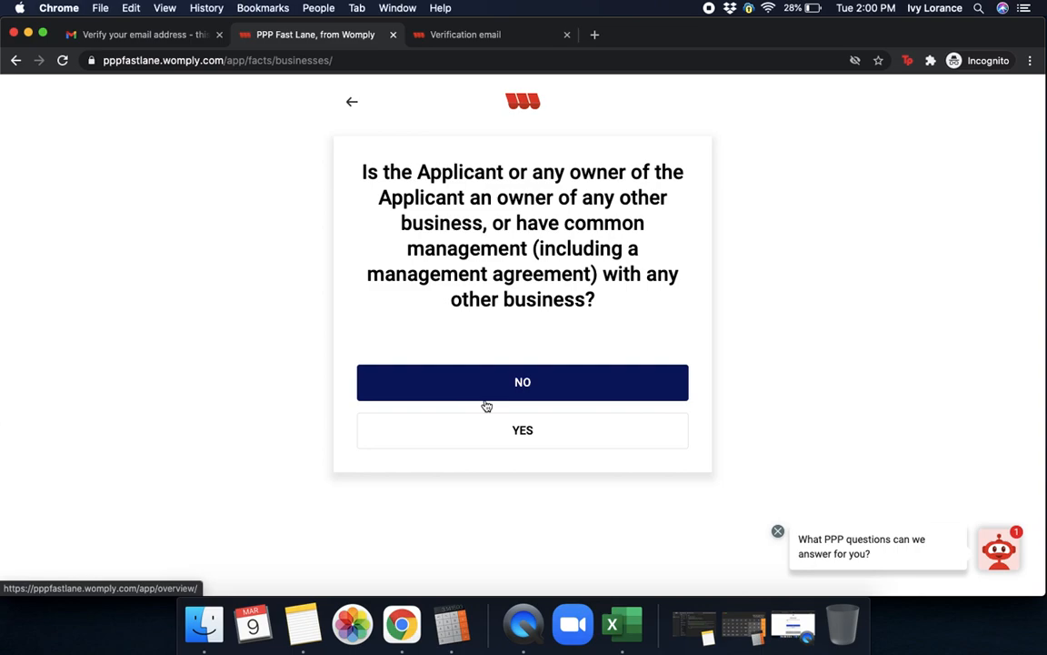
click(487, 394)
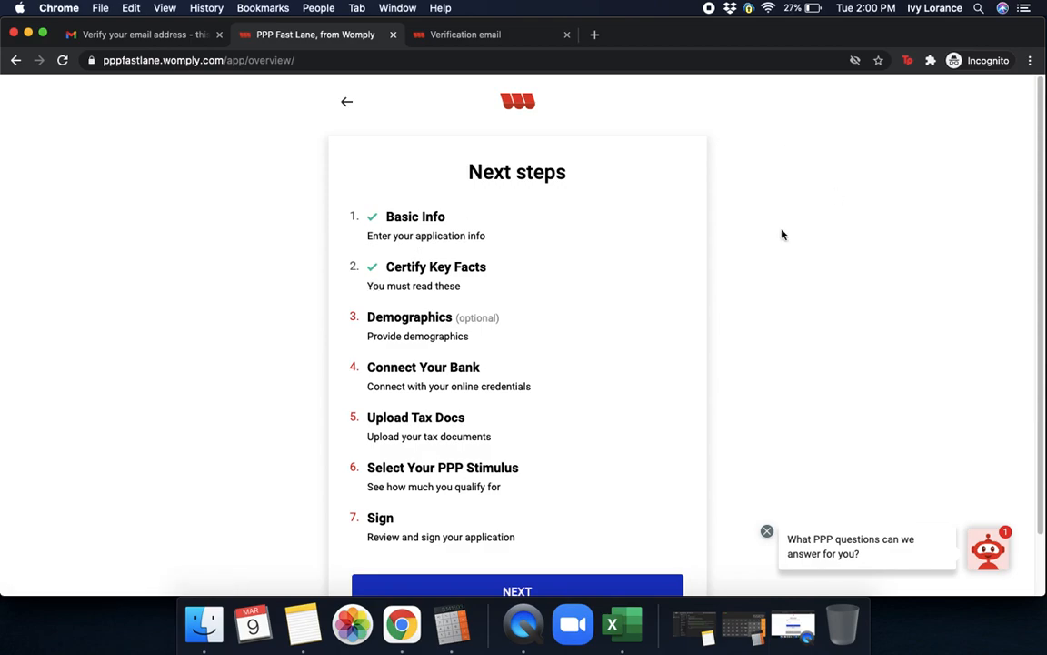
Step: Scroll down the Next steps page toward the Demographics step
scroll(1031, 273, down, 2)
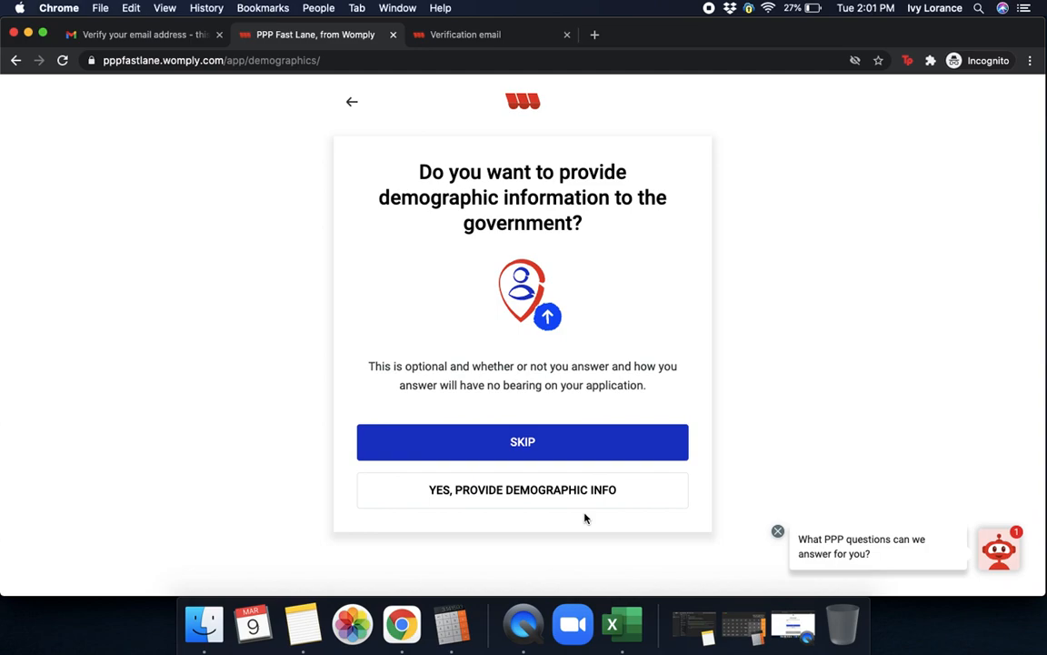
Step: Skip the optional demographic information questions
click(587, 449)
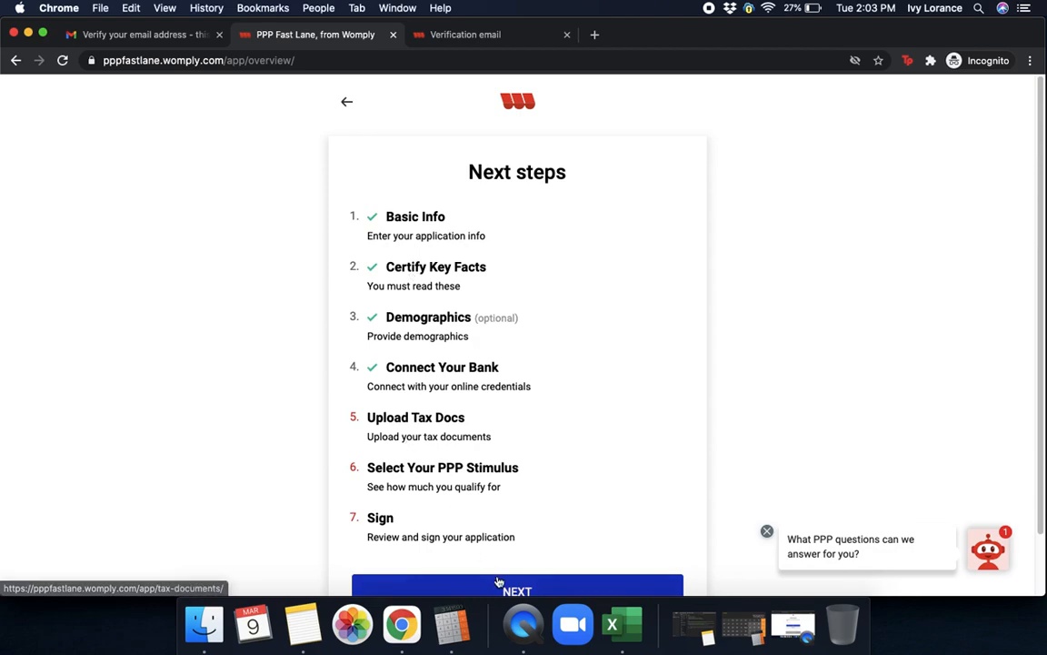
Step: Move through the required tax documents, preparation and identification guidance pages to the upload checklist
click(496, 583)
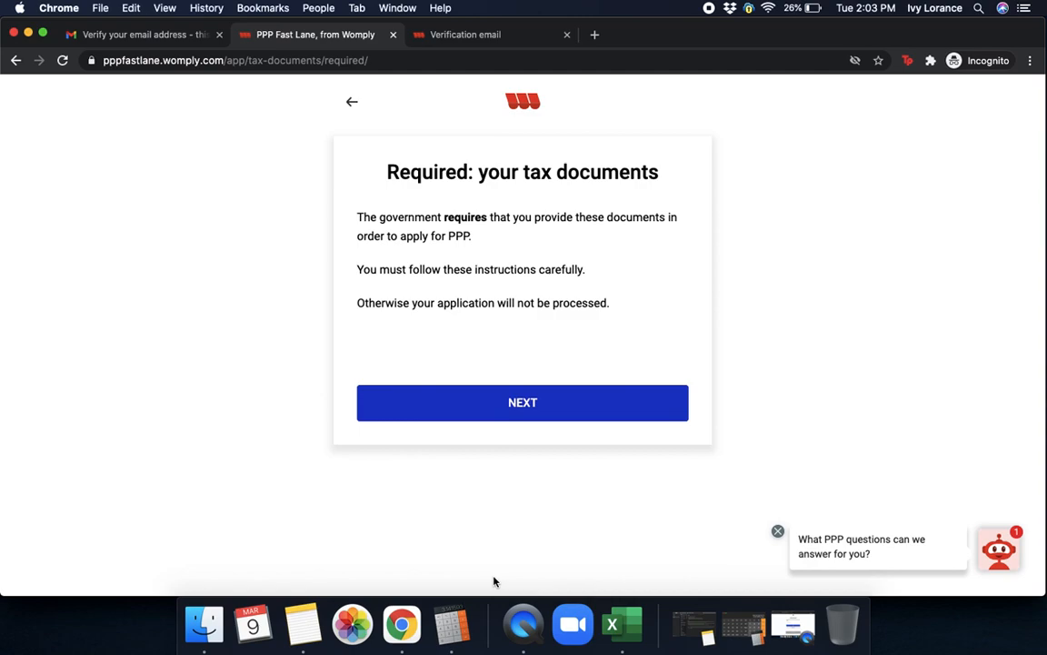
click(544, 408)
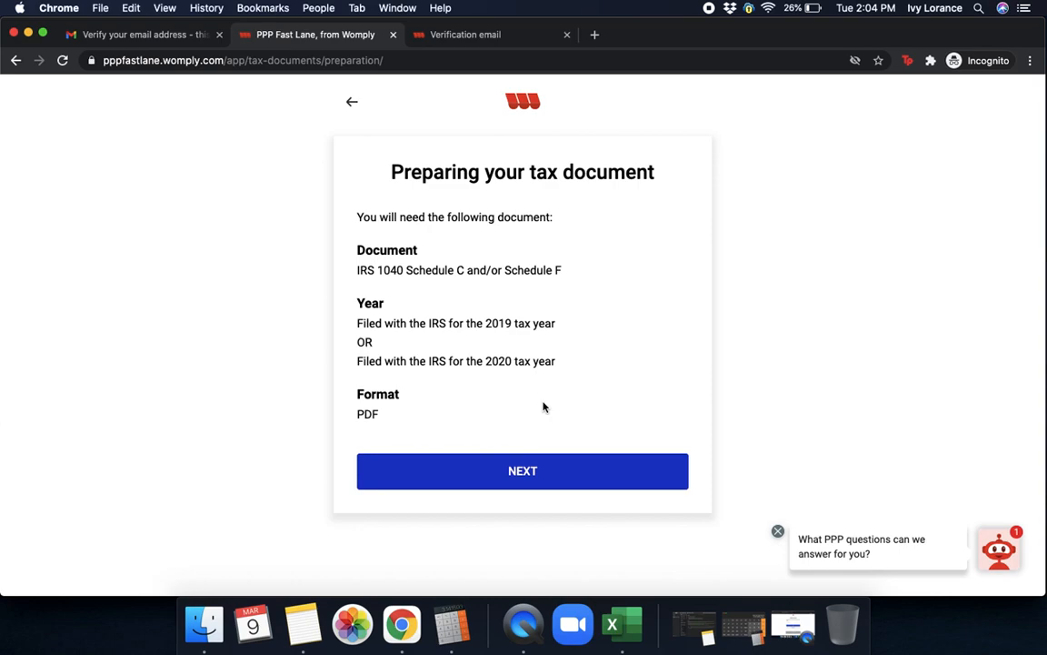
click(556, 460)
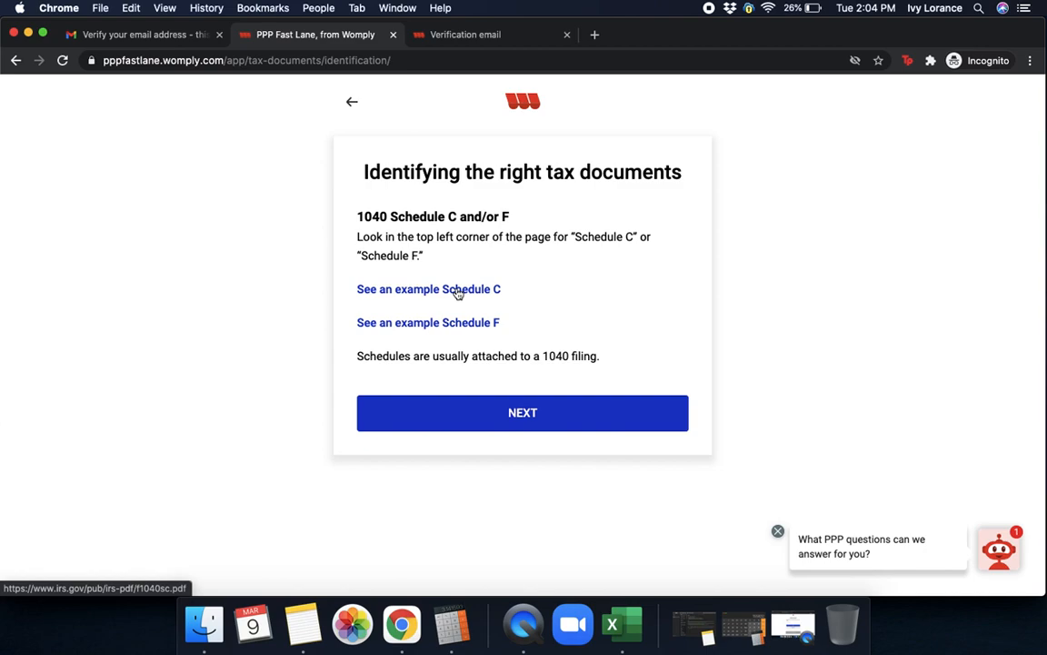
click(526, 404)
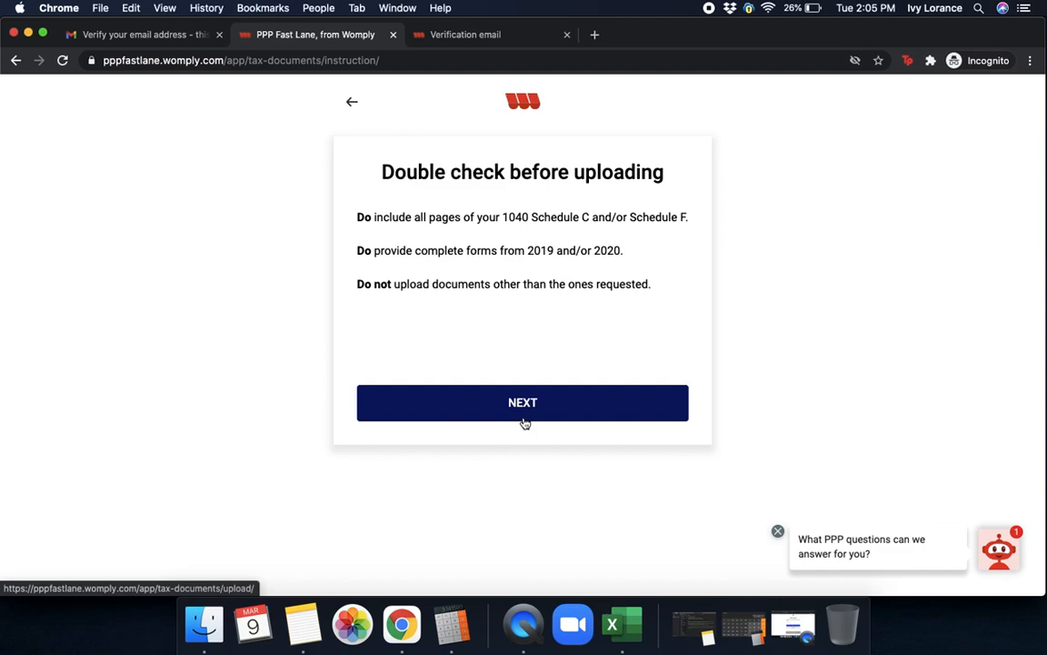
Step: Continue past the 'Double check before uploading' page to the IRS tax docs upload page
click(525, 420)
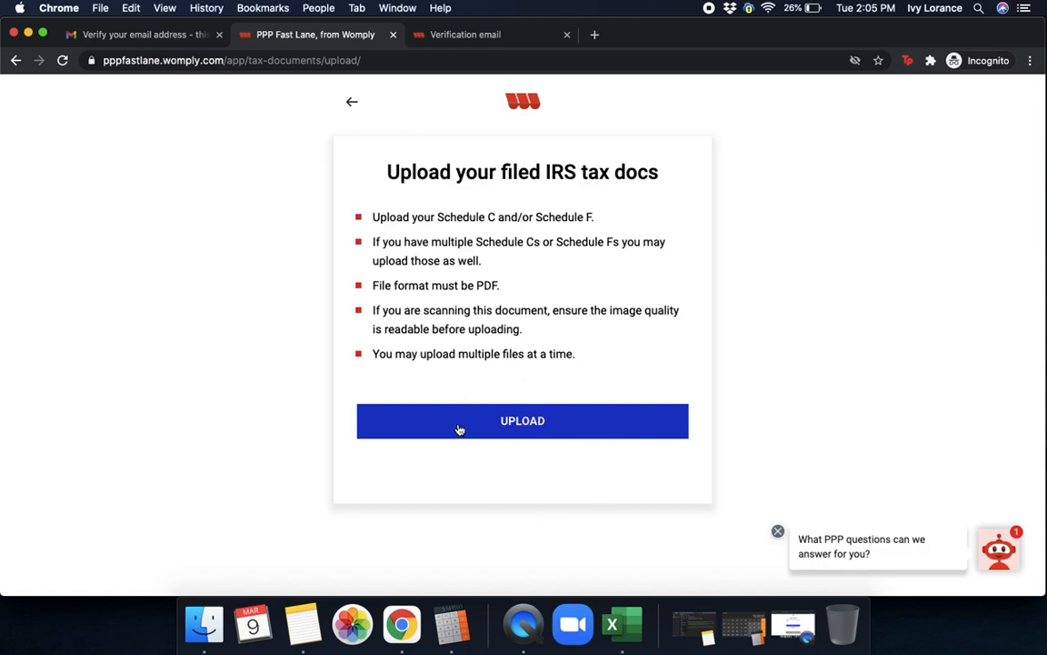
Step: Upload Q1-2019 941.pdf as the tax document, then answer yes to the 2020 Schedule C question
click(523, 427)
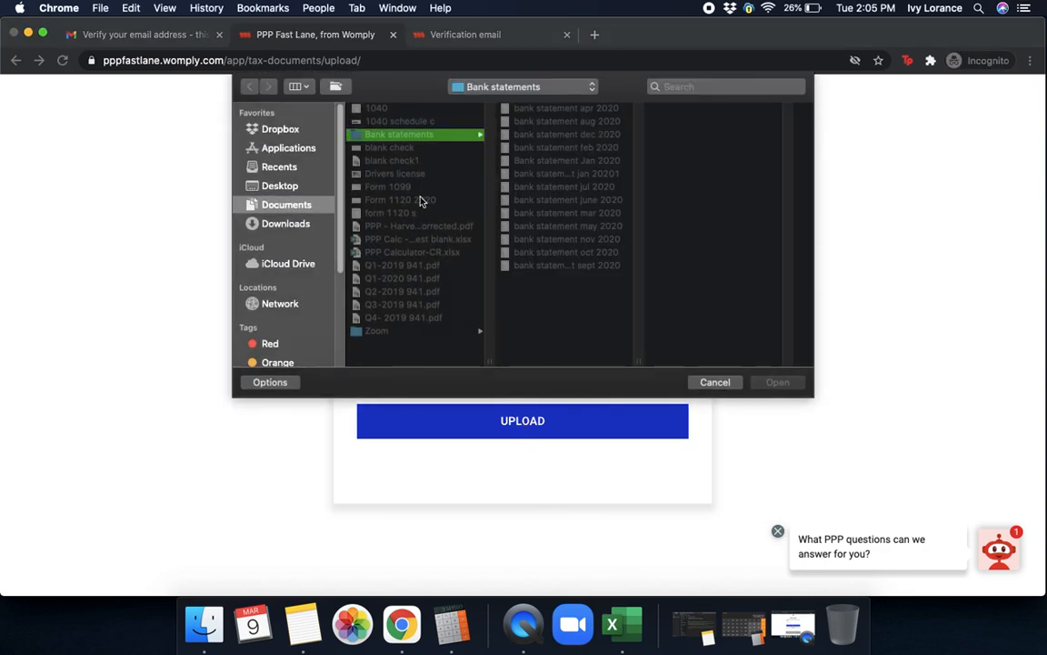
click(402, 265)
click(772, 384)
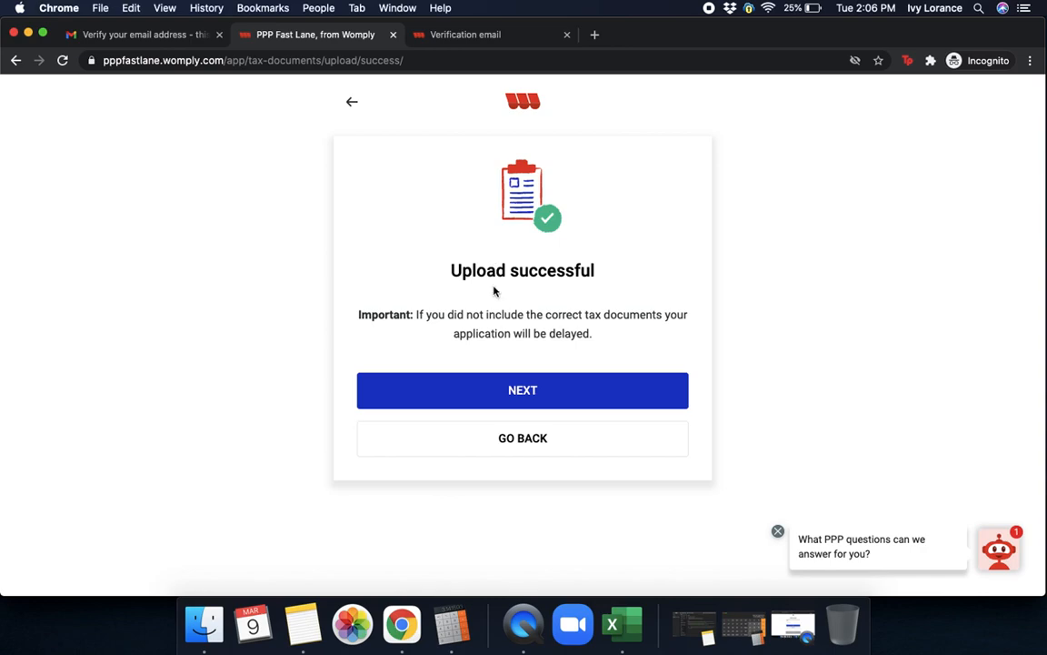
click(509, 408)
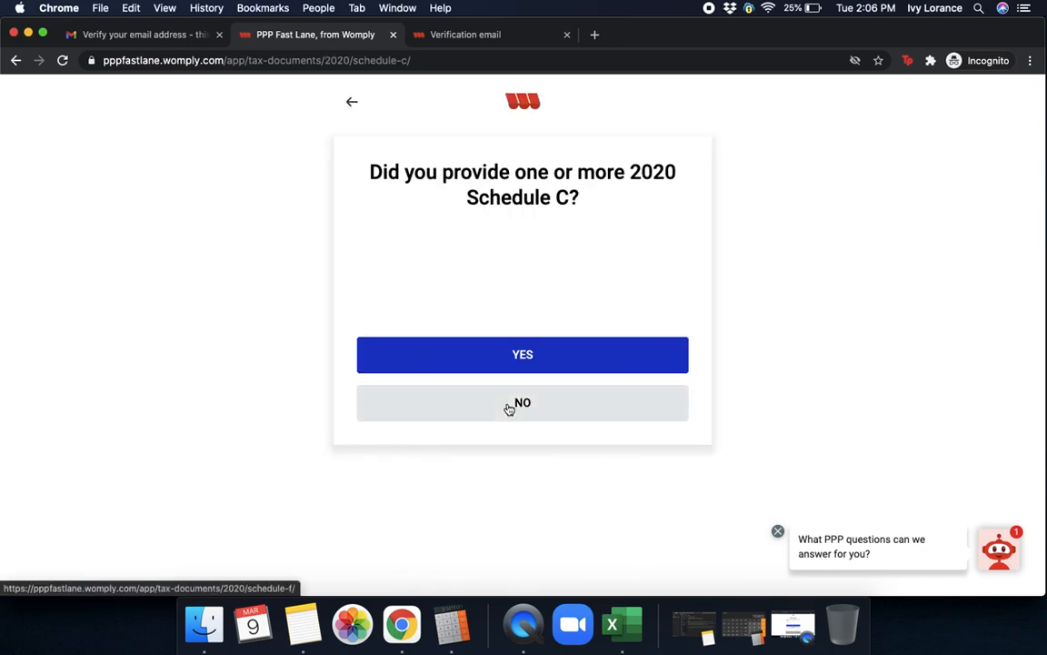
click(506, 353)
Step: Enter 50000 as the Schedule C Line 7 gross income and submit it
click(512, 259)
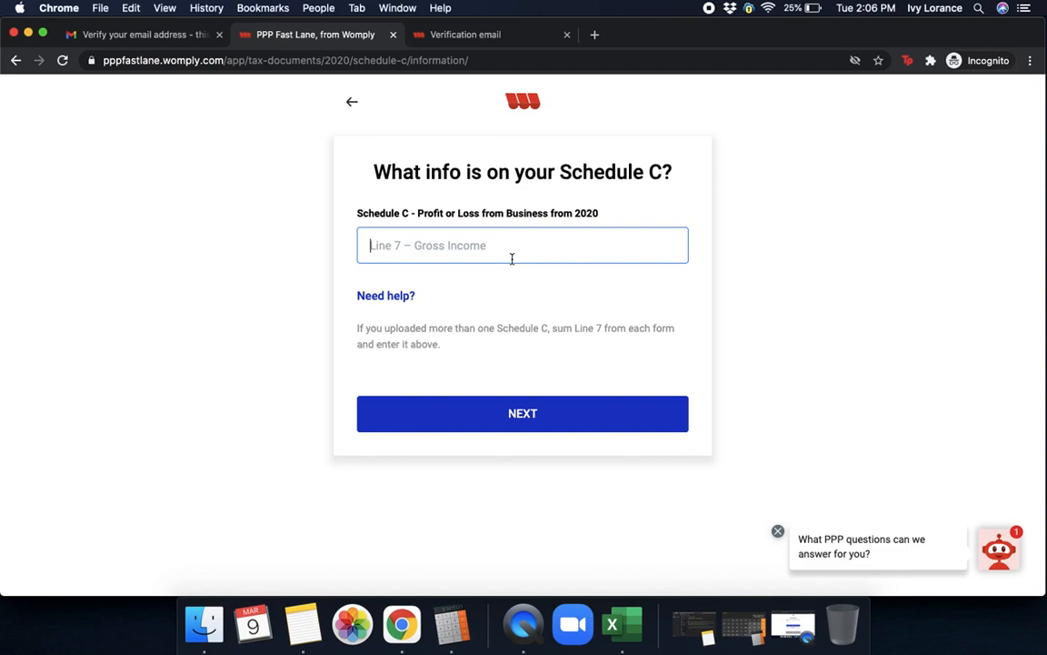
text(5000)
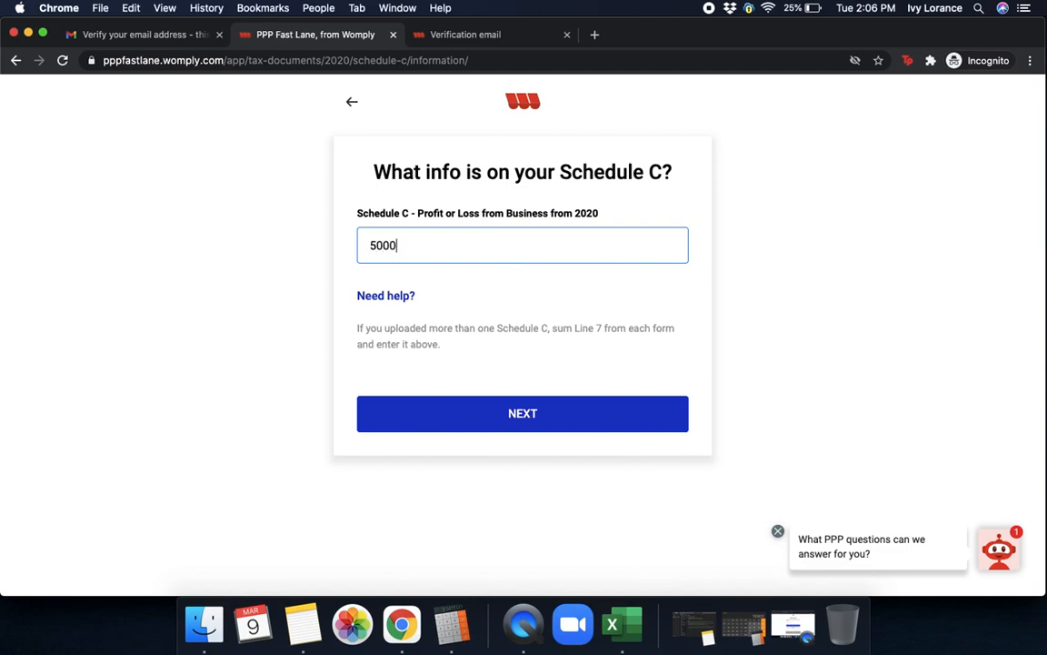
text(0)
click(488, 286)
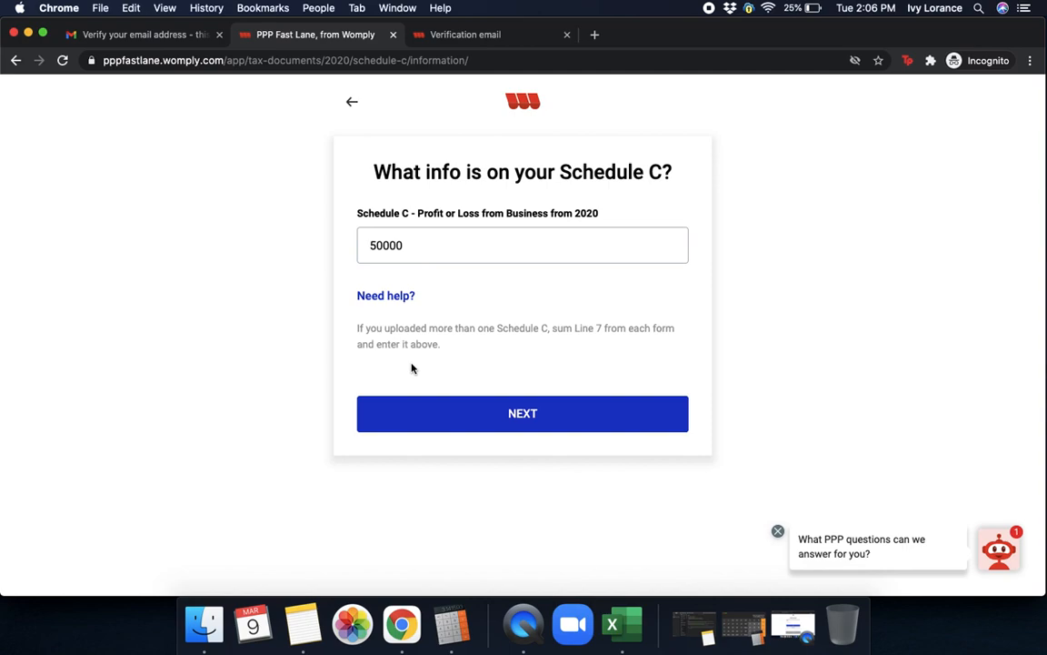
click(483, 420)
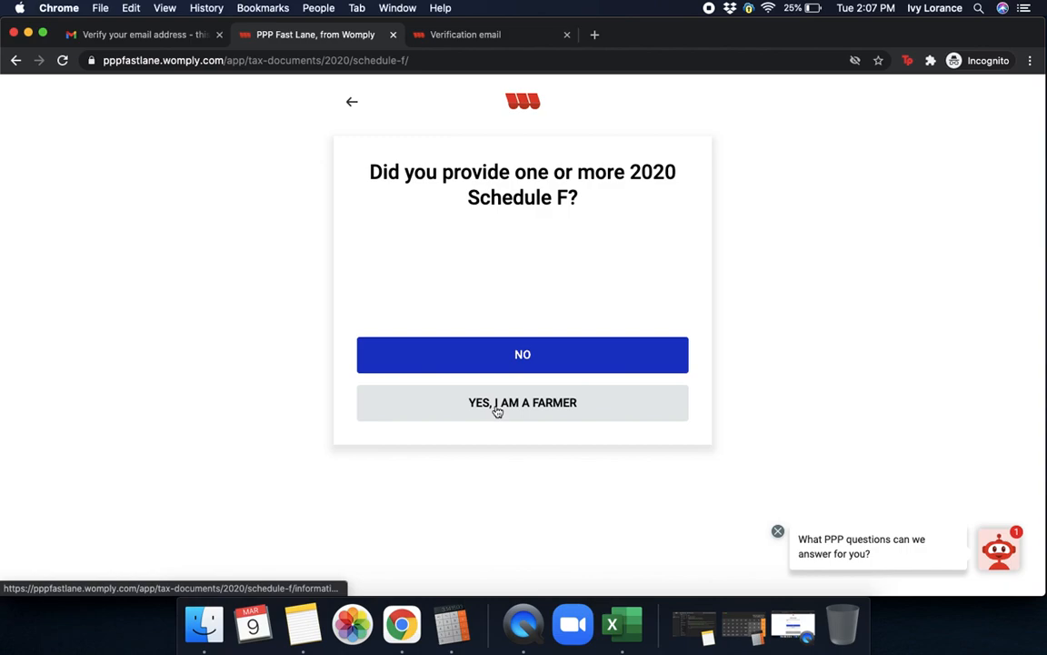
Step: Decline all three remaining forms: 2020 Schedule F, 2019 Schedule C and 2019 Schedule F
click(509, 367)
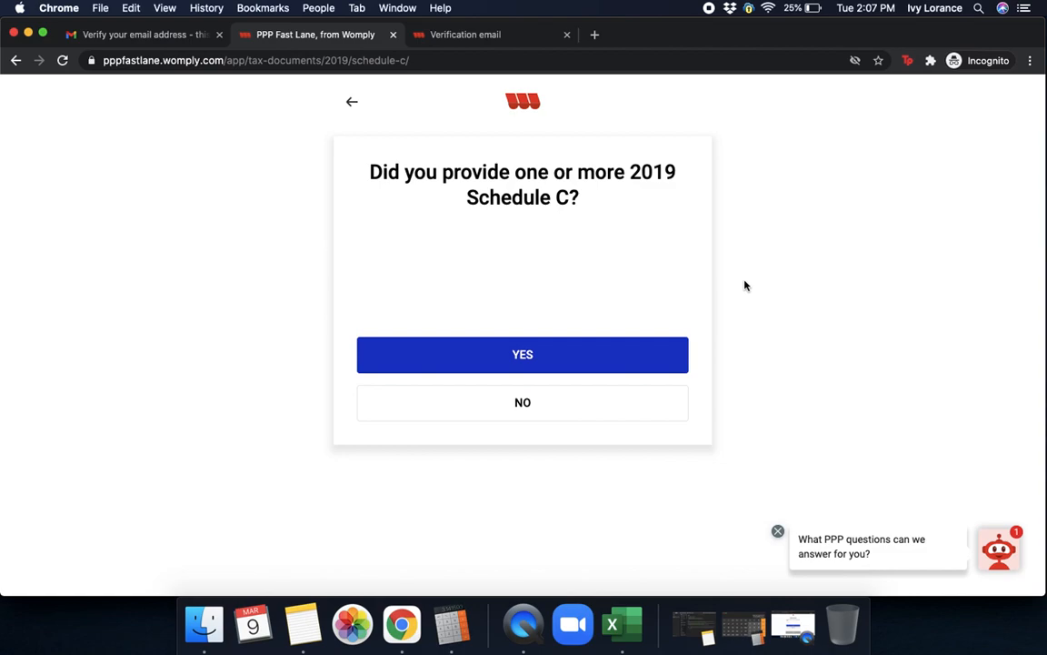
click(545, 406)
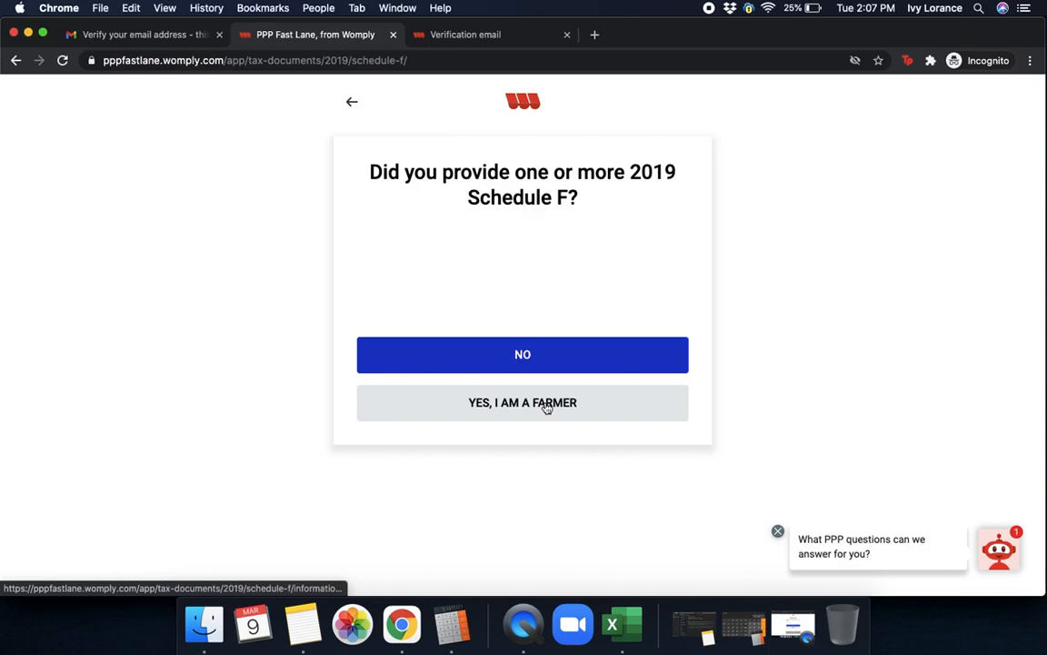
click(515, 354)
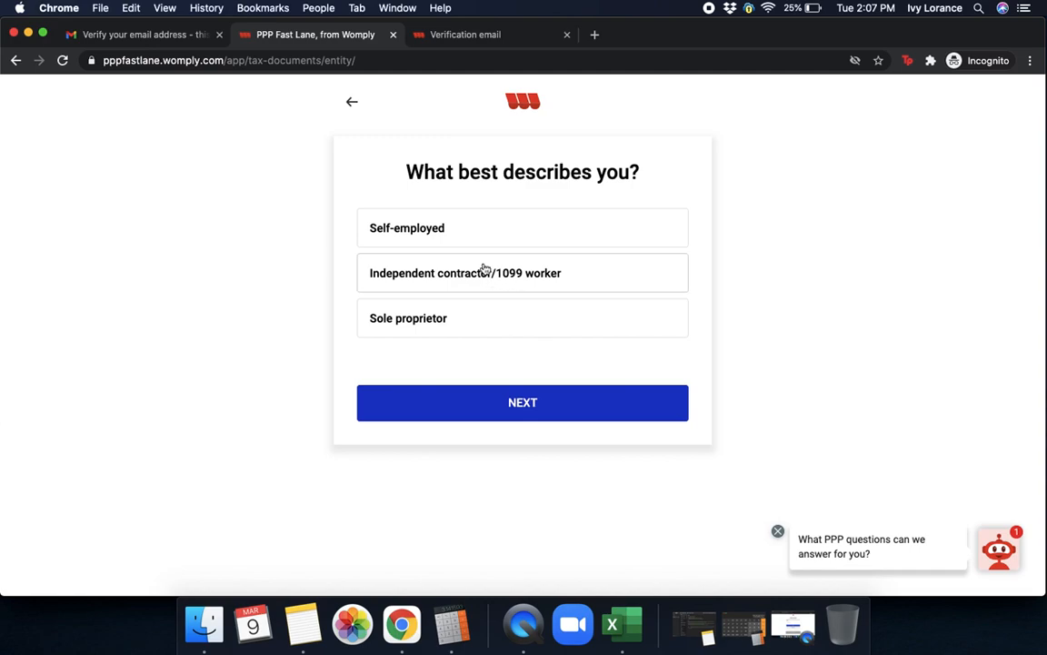
Step: Choose Independent contractor/1099 worker and the business type All Other Professional, Scientific, and Technical Services
click(484, 274)
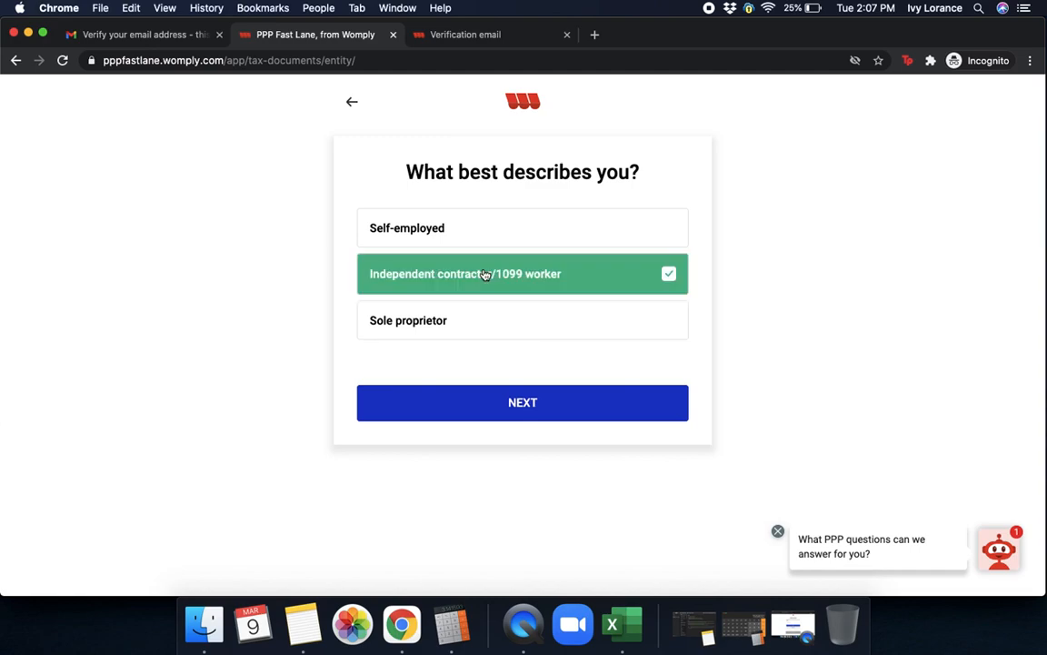
click(536, 402)
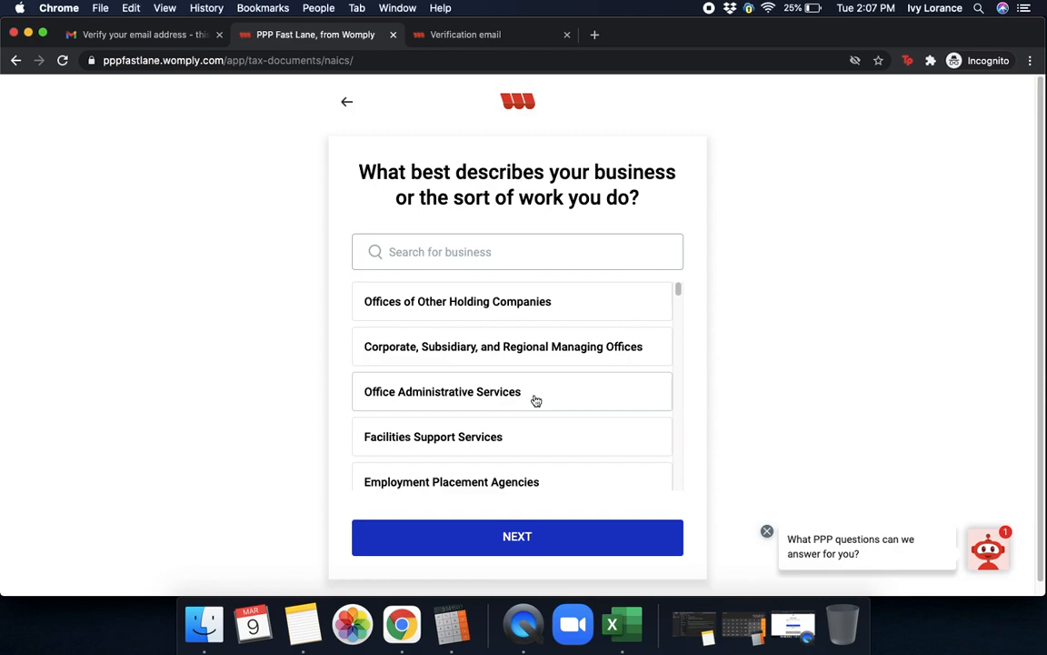
click(400, 252)
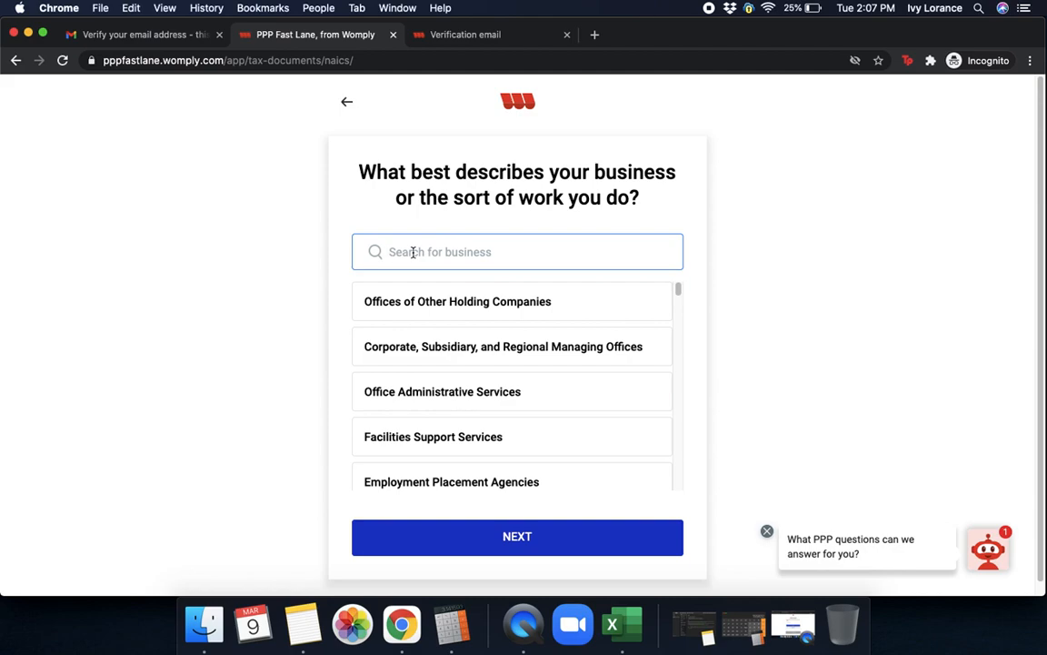
text(pro)
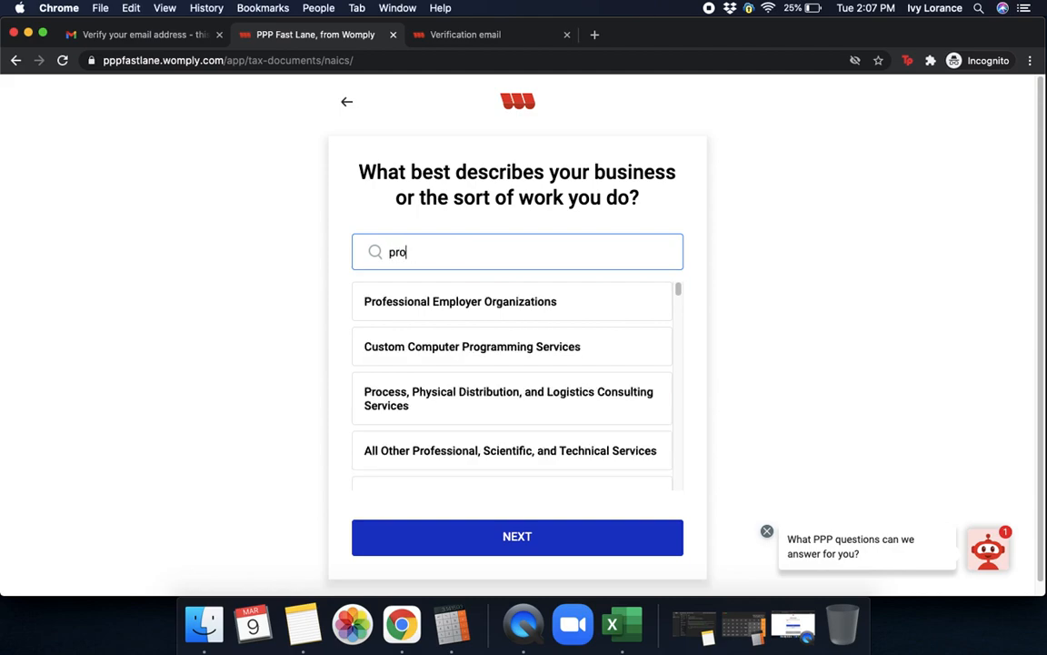
text(fessional)
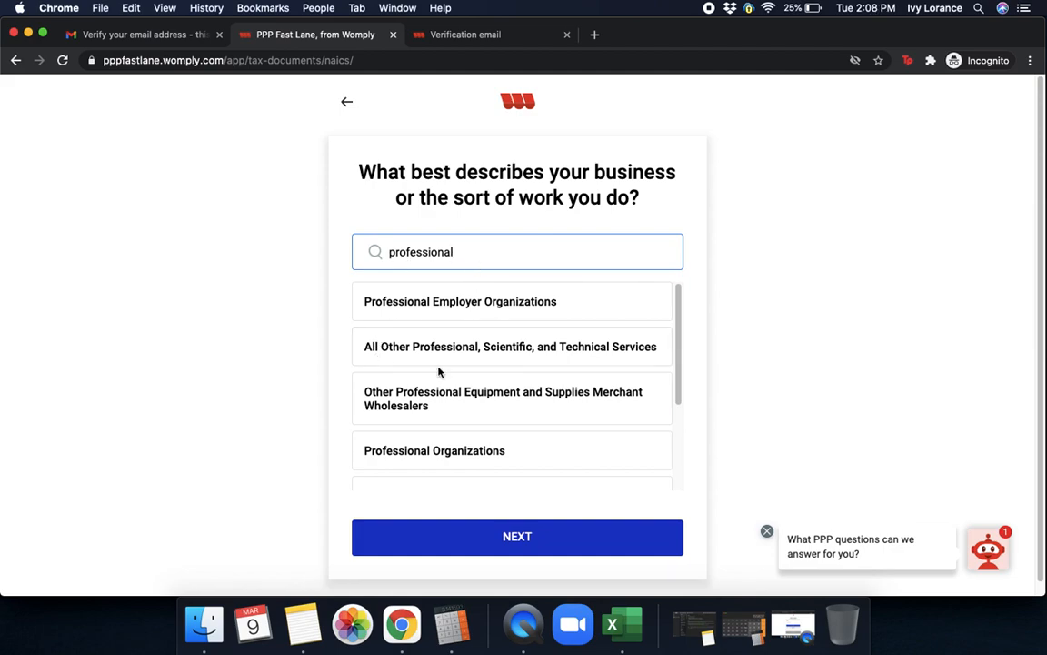
click(490, 356)
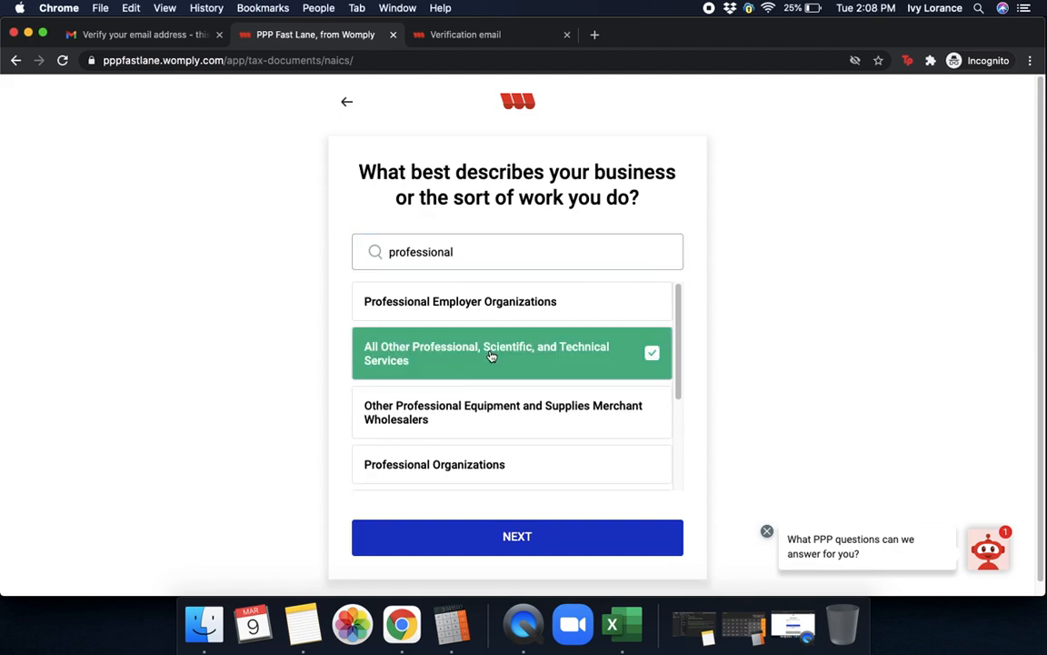
click(504, 552)
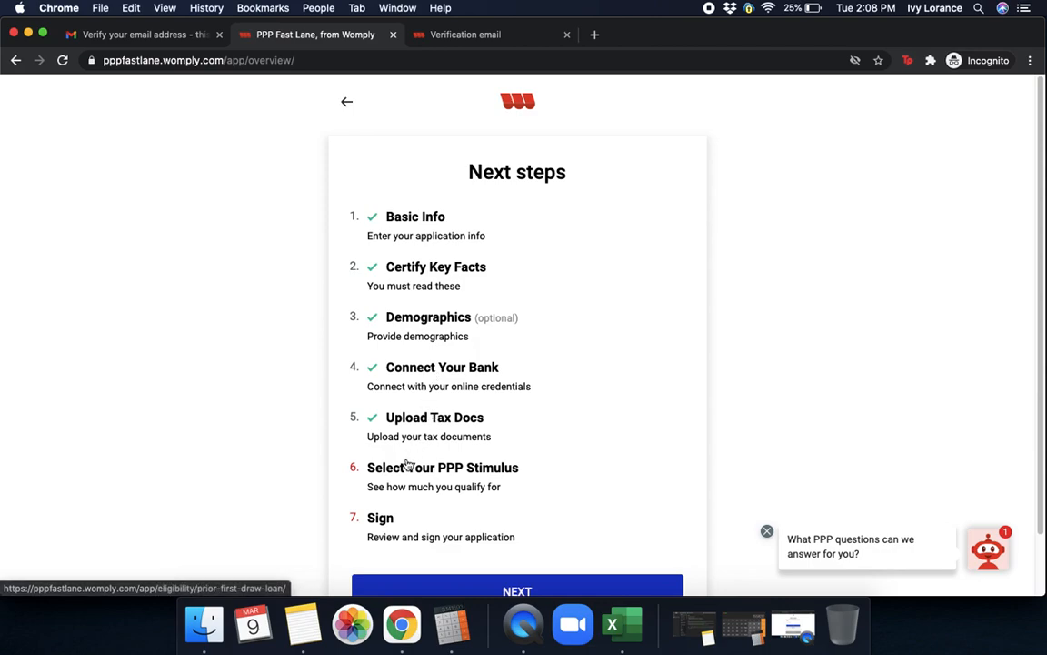
Step: Answer no to a prior PPP loan and apply for the full $20,832
click(506, 586)
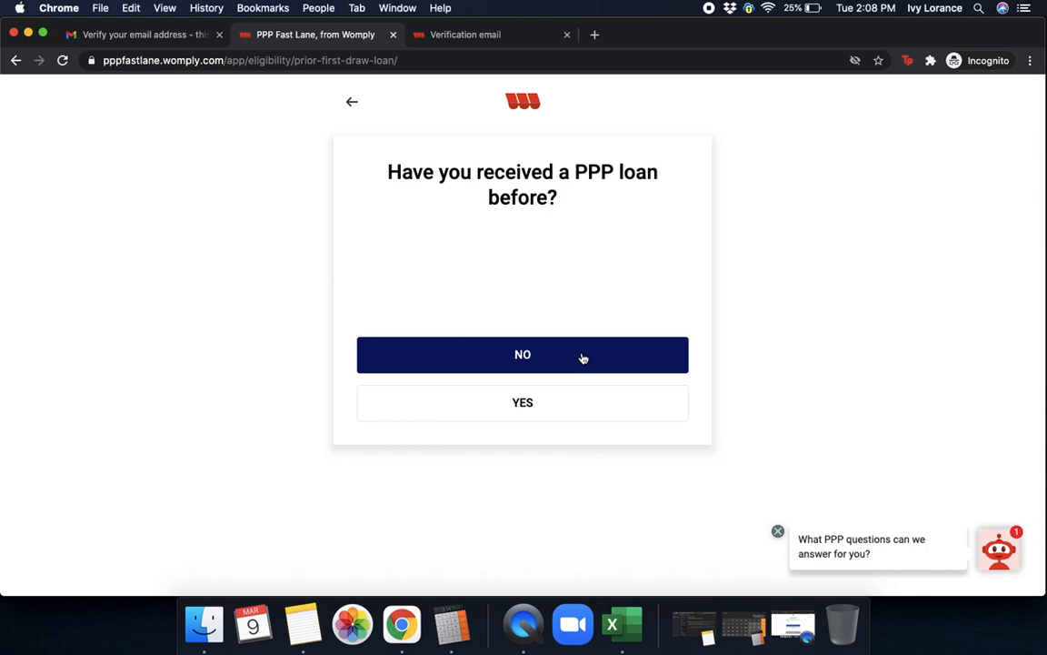
click(583, 358)
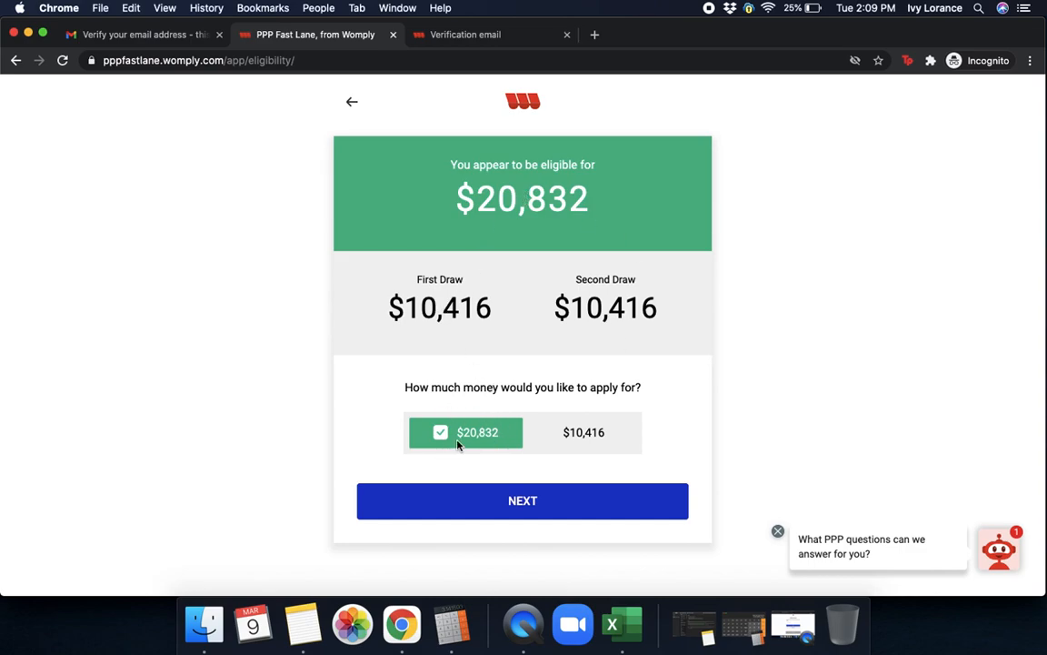
click(508, 508)
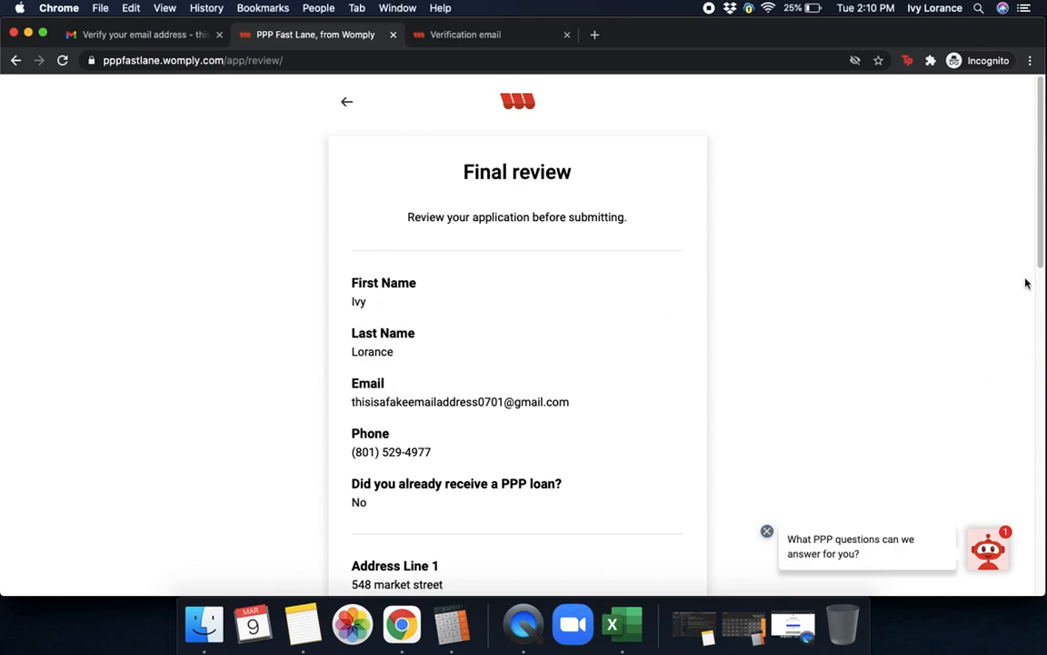
Step: Scroll to the end of the review page to see both $10,416 draws and the $20,832 total
scroll(1025, 283, down, 5)
scroll(1024, 393, down, 1)
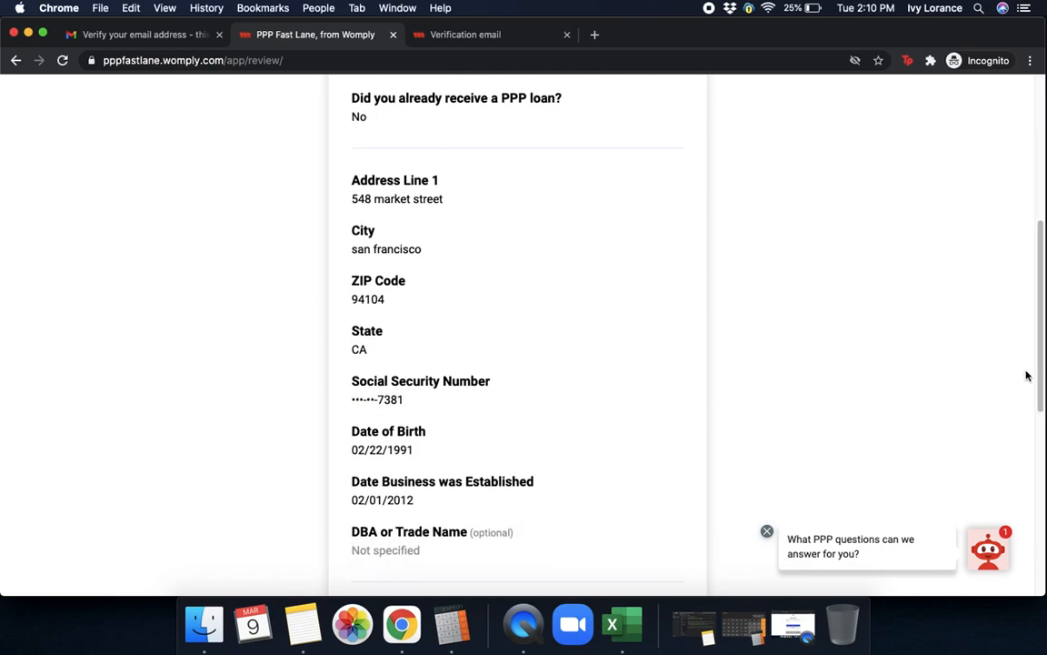
scroll(1028, 382, down, 1)
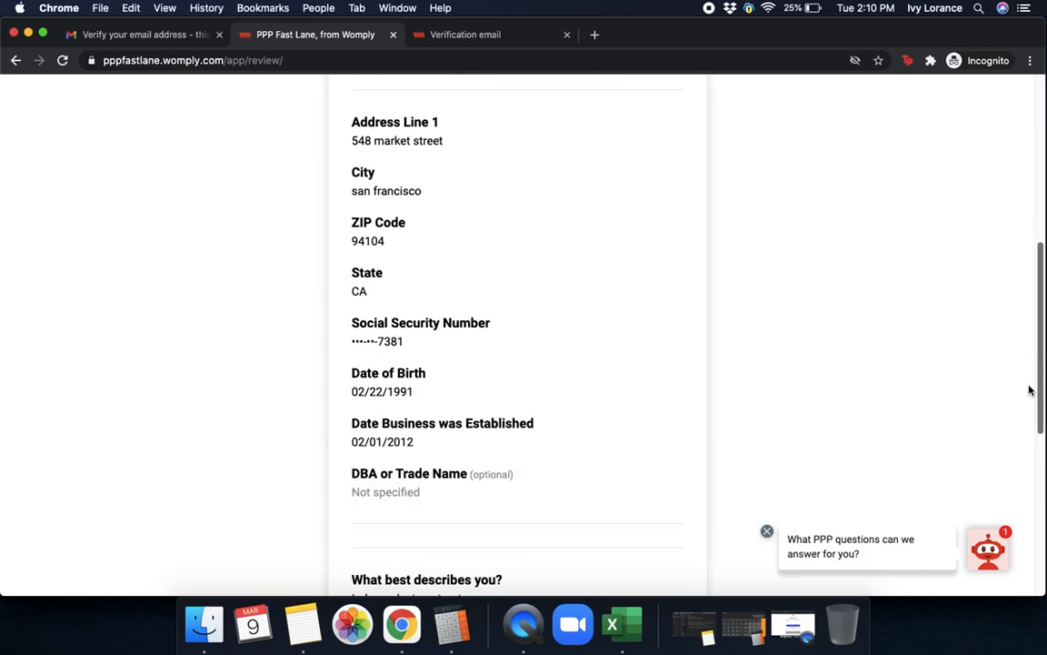
scroll(1030, 396, down, 1)
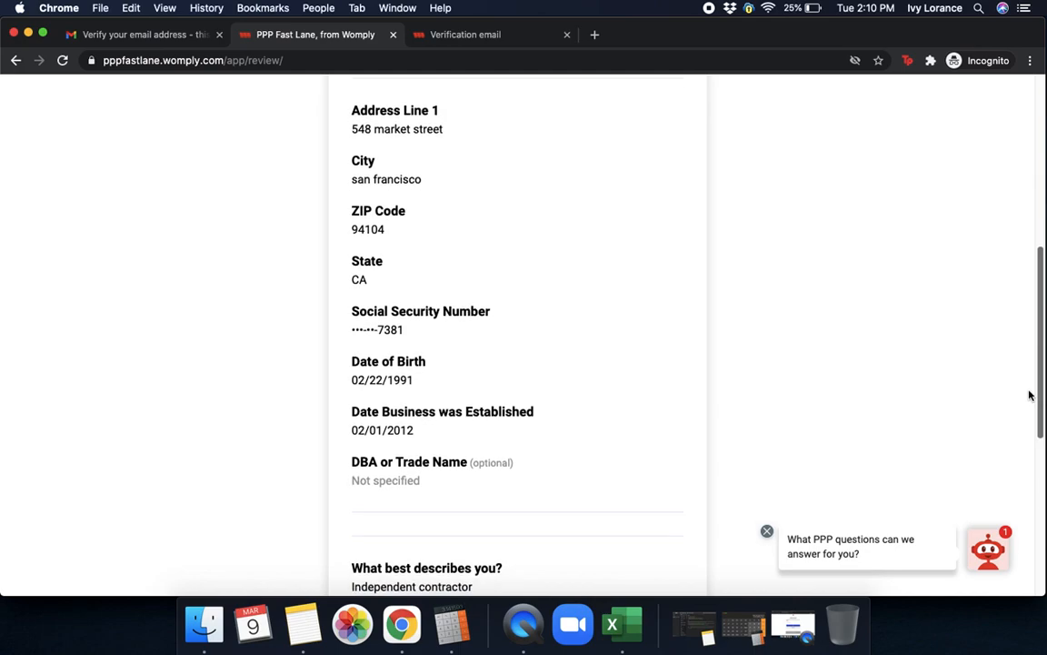
scroll(1030, 414, down, 2)
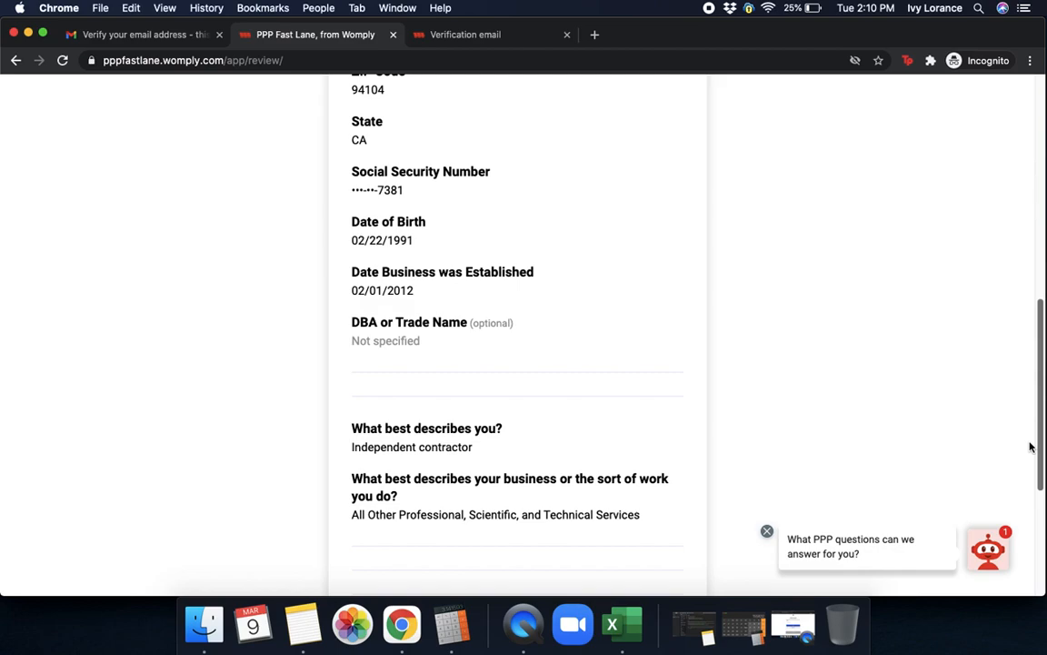
scroll(1030, 455, down, 2)
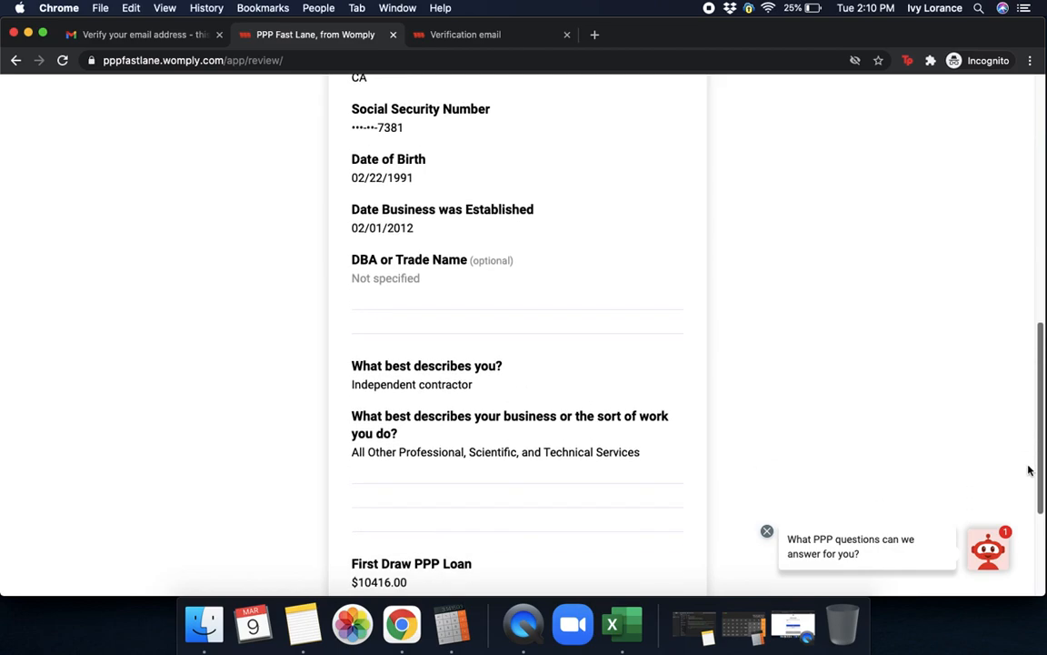
scroll(1030, 470, down, 3)
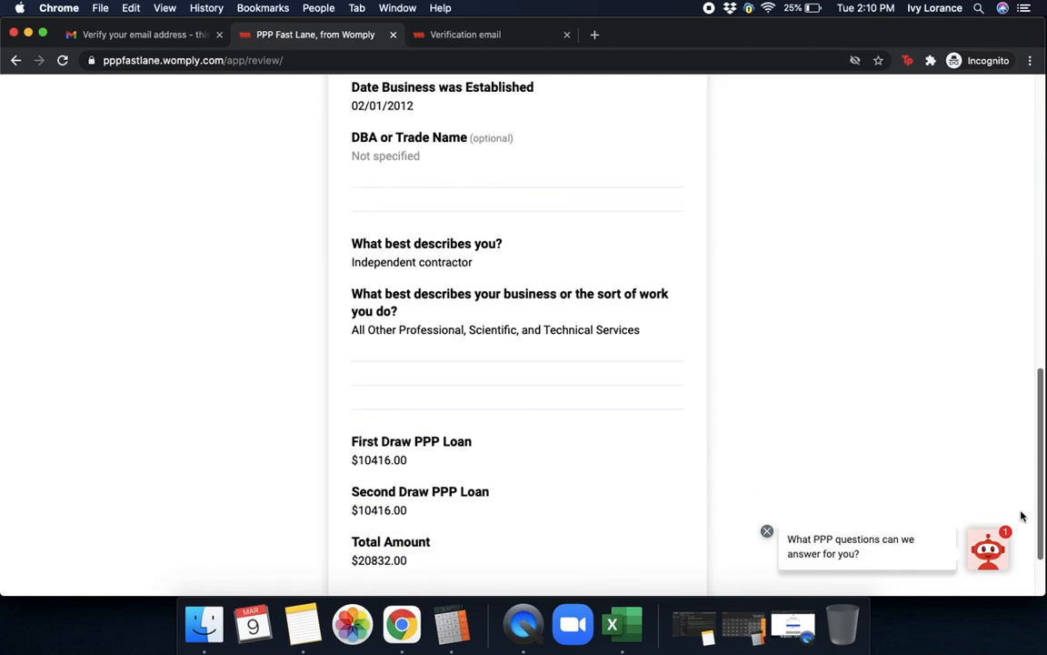
scroll(1021, 522, down, 1)
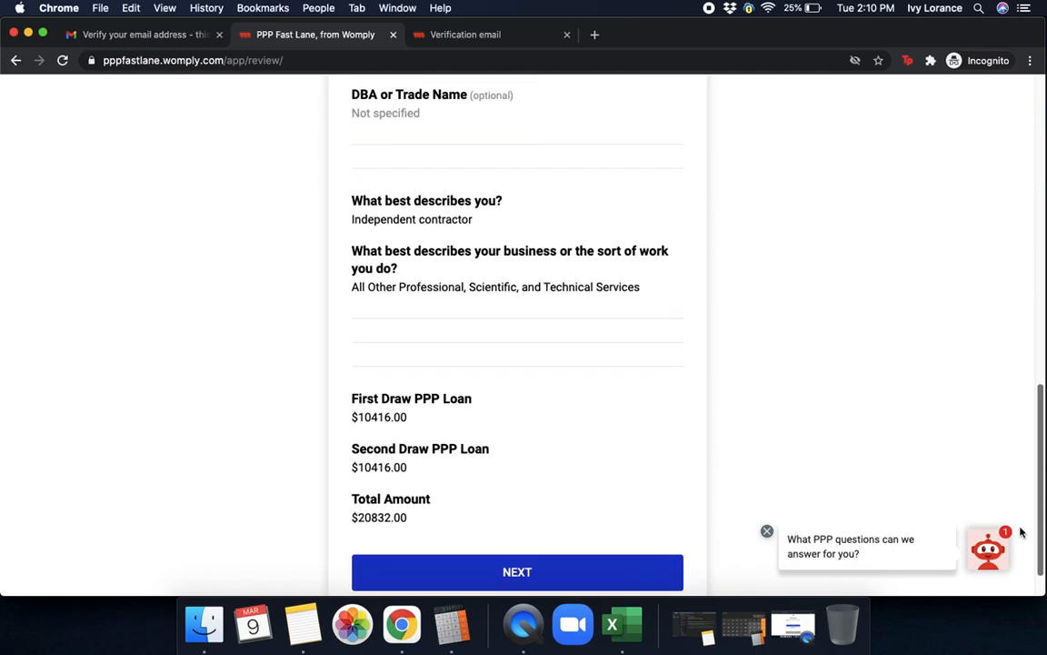
scroll(1019, 542, down, 1)
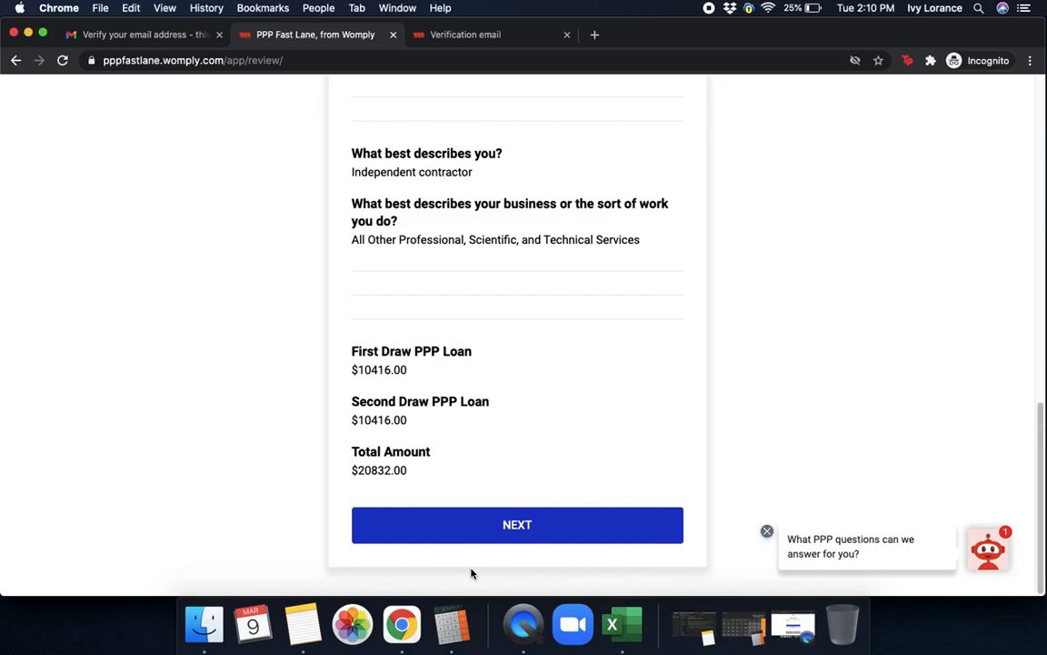
Step: Accept the application review to reach the first and second draw loans notice
click(496, 523)
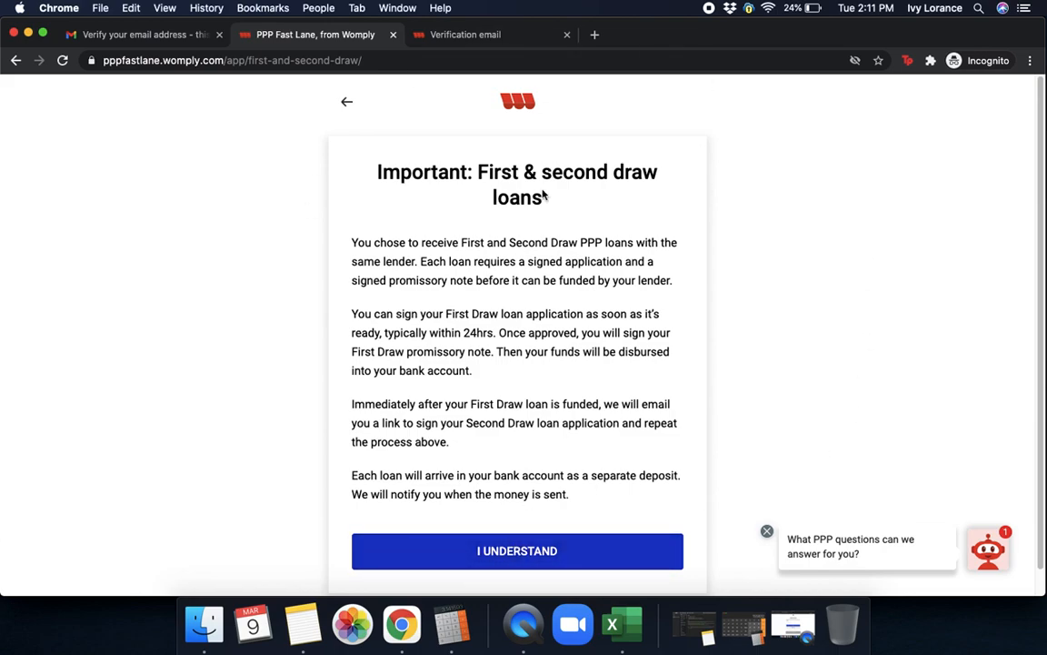
Step: Acknowledge the first and second draw loans notice with I UNDERSTAND
click(544, 540)
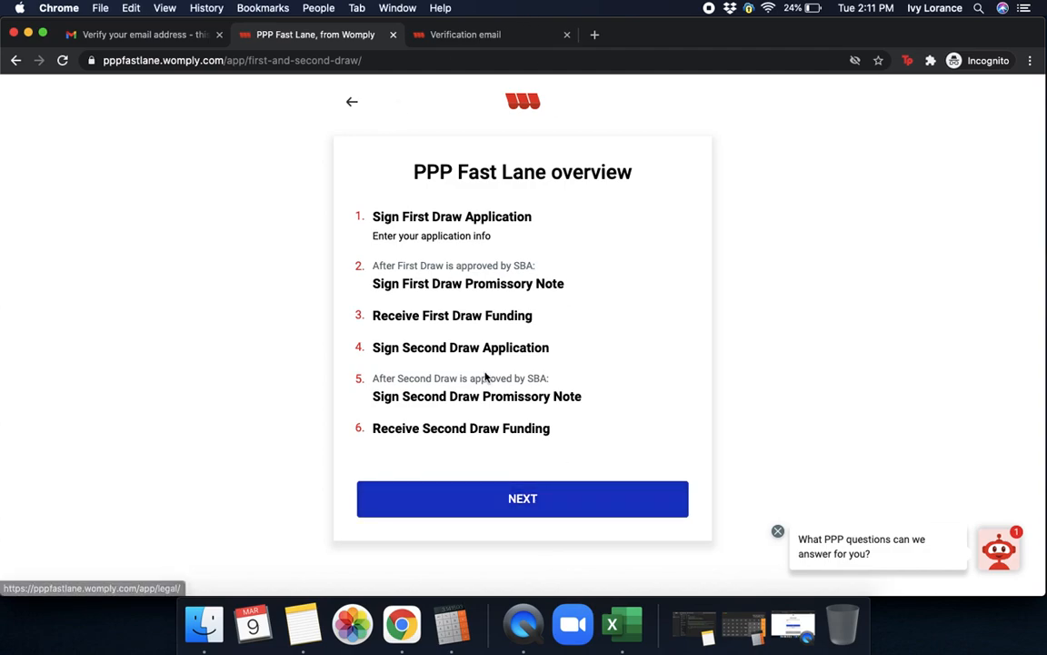
Step: Pass the PPP Fast Lane overview, read through the legal disclaimer, and choose COMPLETE APPLICATION
click(534, 508)
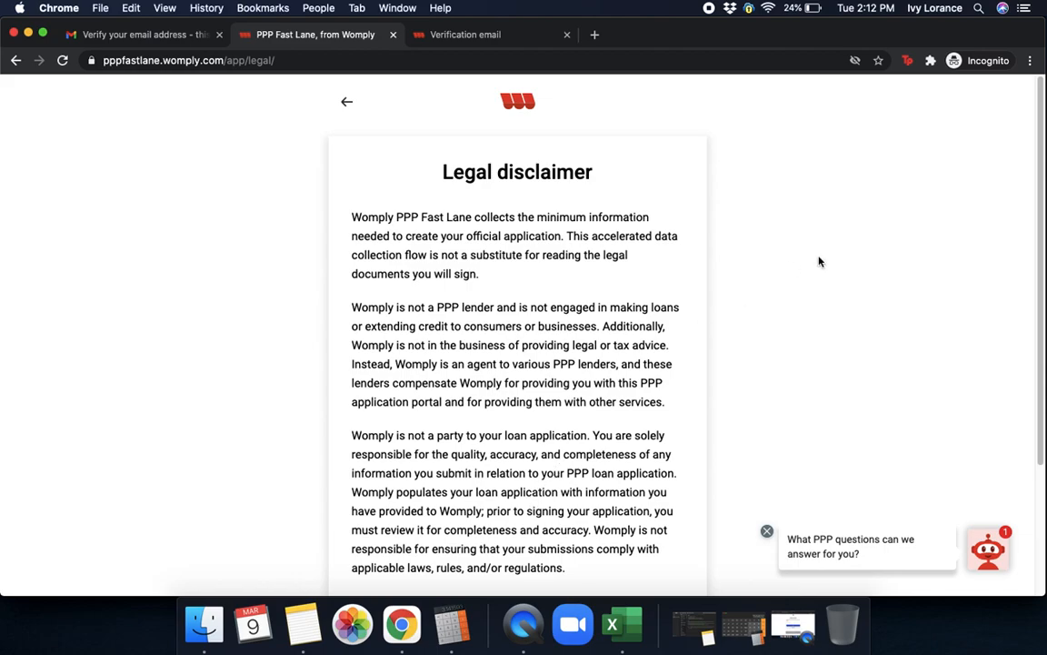
drag(1040, 248, 1042, 395)
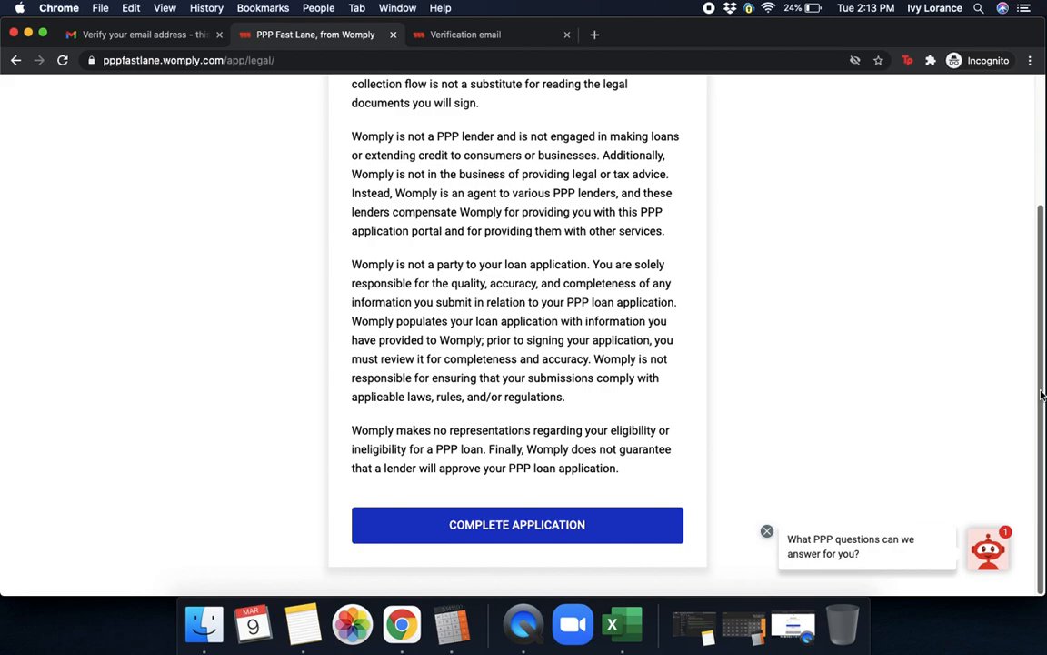
click(626, 534)
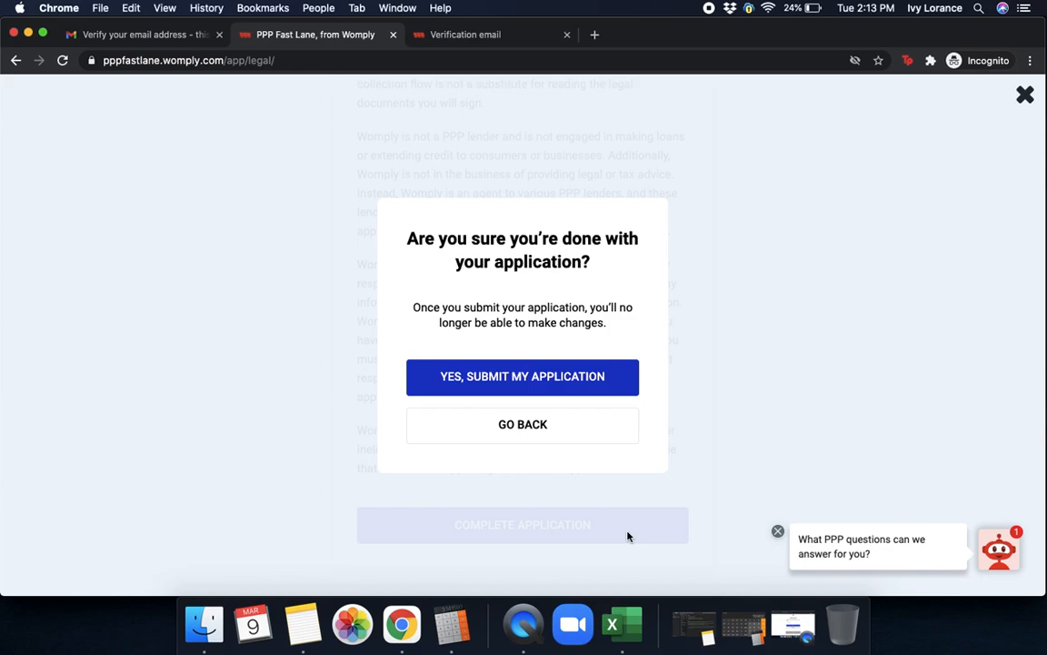
Step: Confirm submitting the PPP application, go past the Congratulations message, and choose to check application status
click(489, 380)
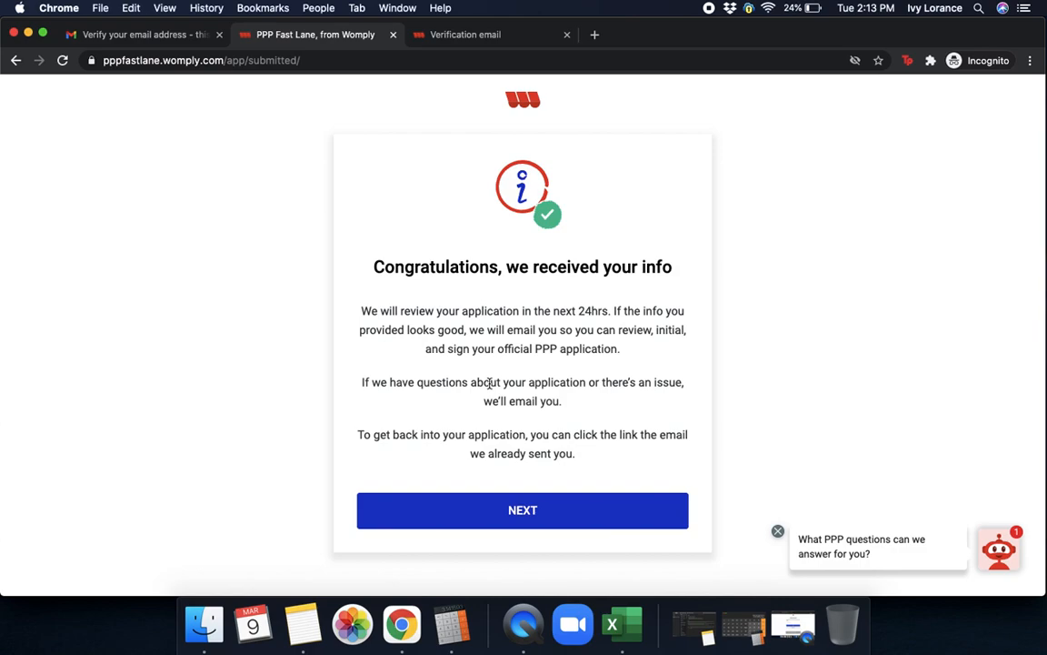
click(546, 503)
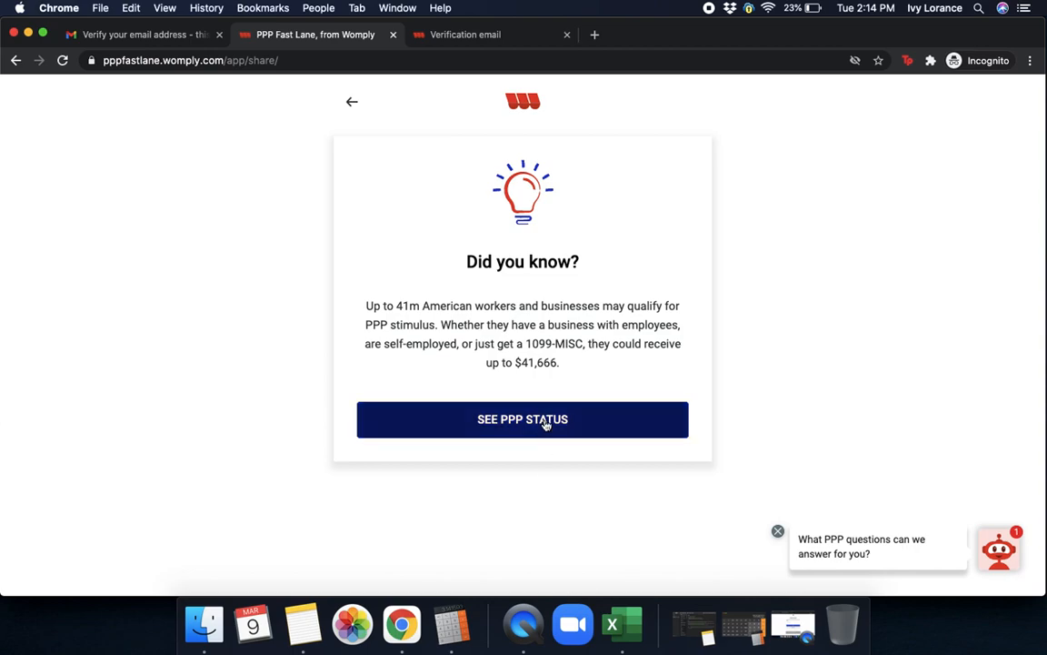
click(545, 422)
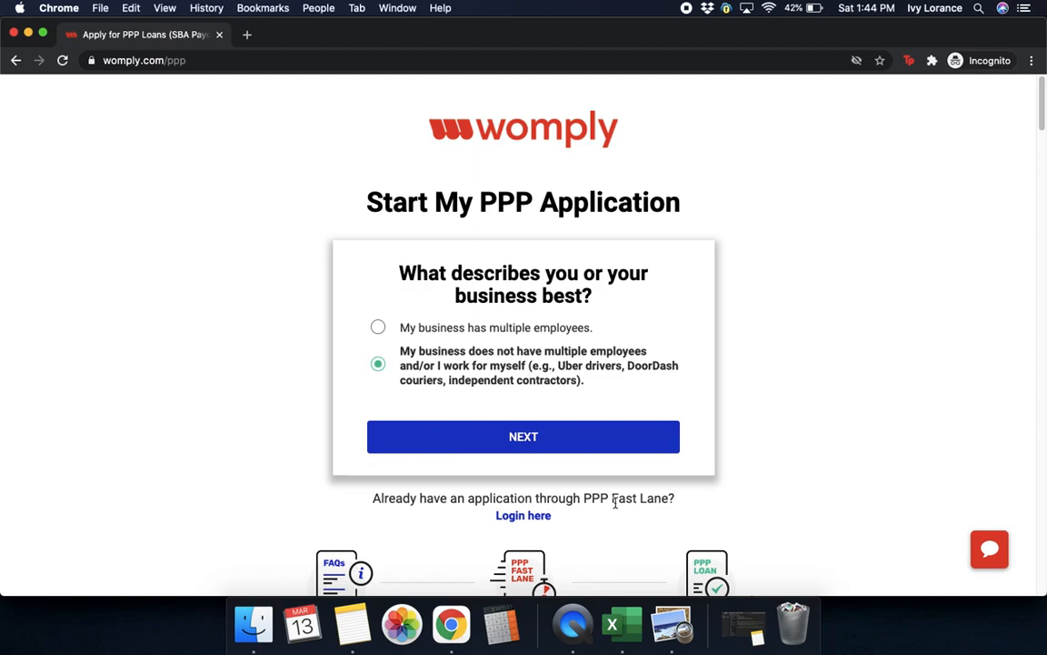
Step: Log in to the existing application with the saved mobile number and request a verification code
click(525, 516)
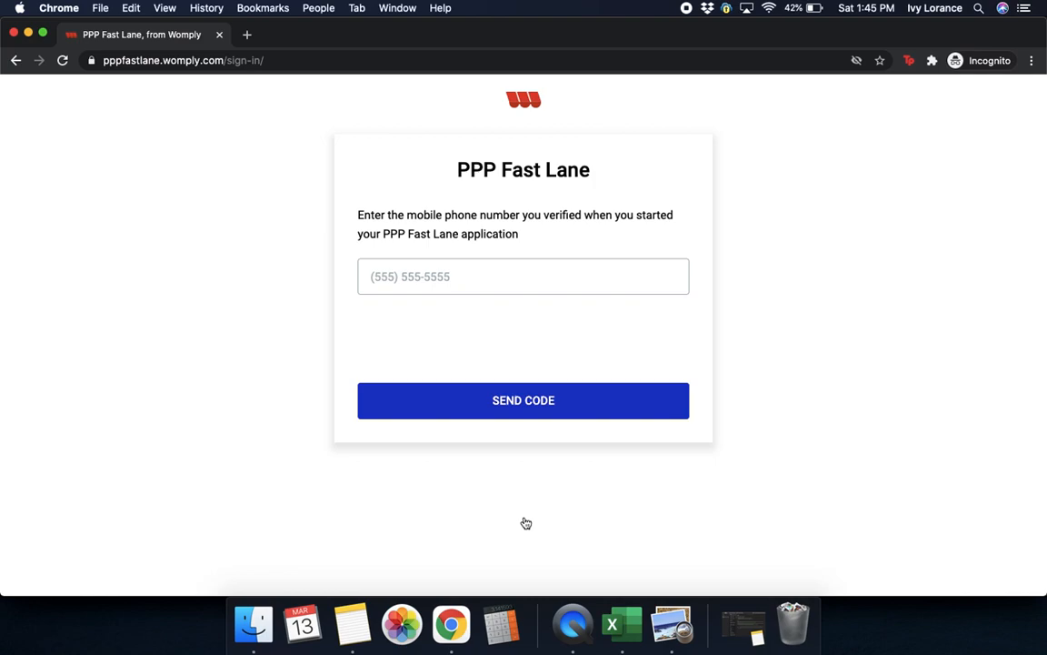
click(521, 271)
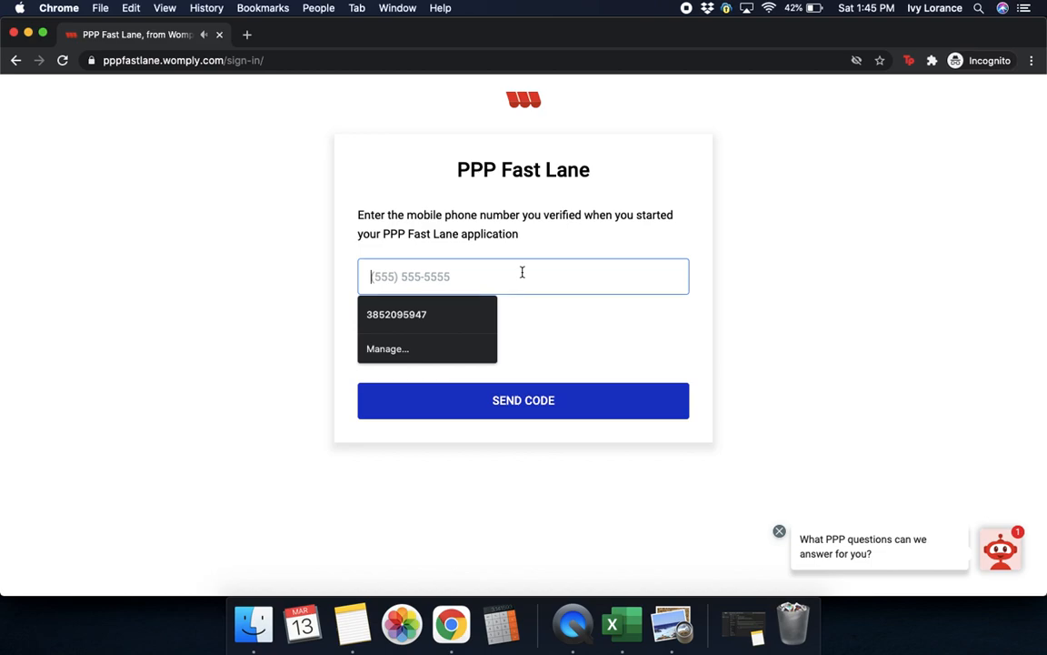
click(490, 315)
click(491, 391)
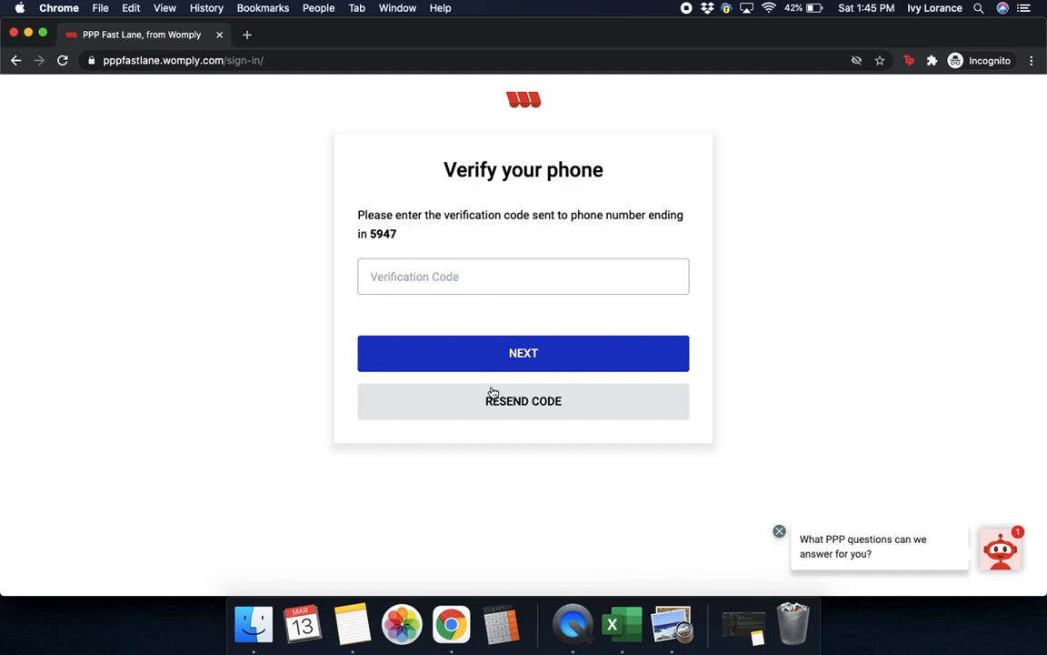
Step: Enter the phone verification code and continue to the status page showing REQUESTED
click(465, 278)
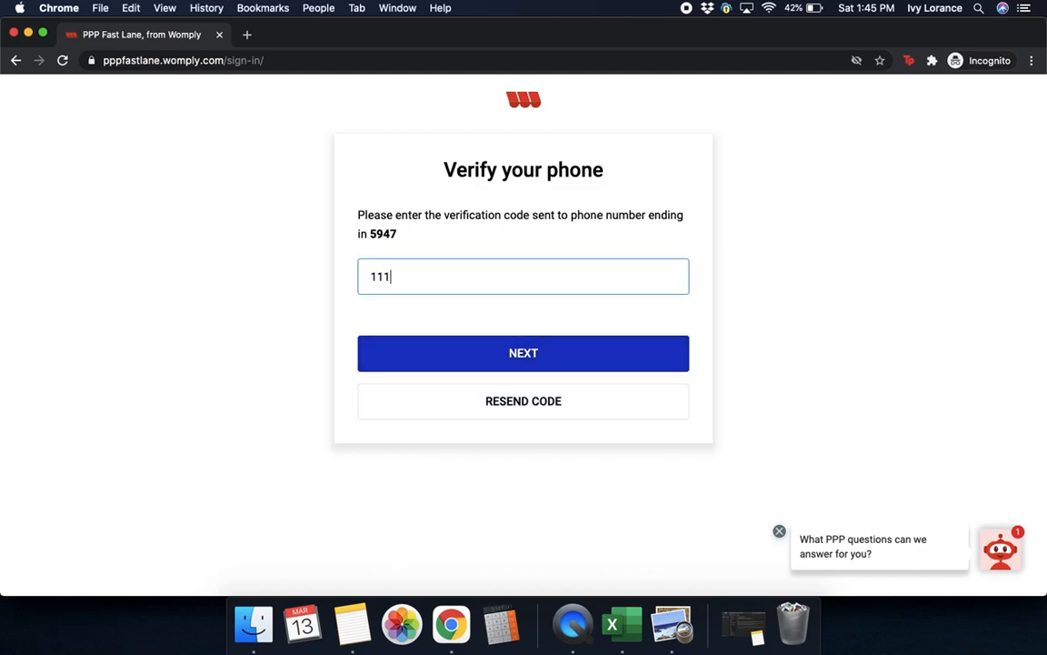
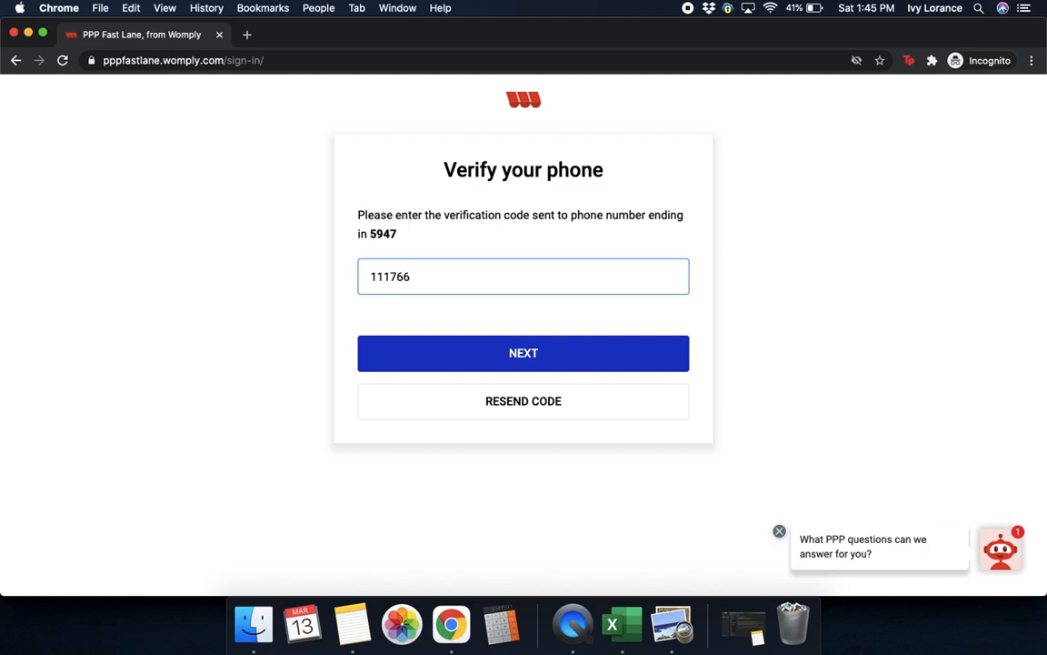
click(545, 358)
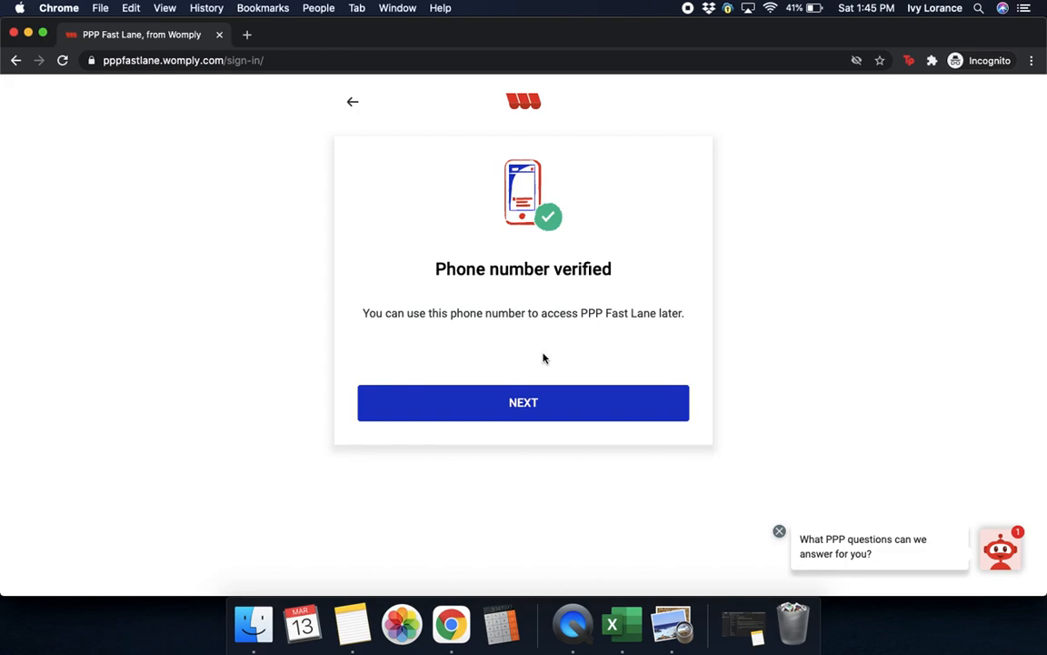
click(547, 409)
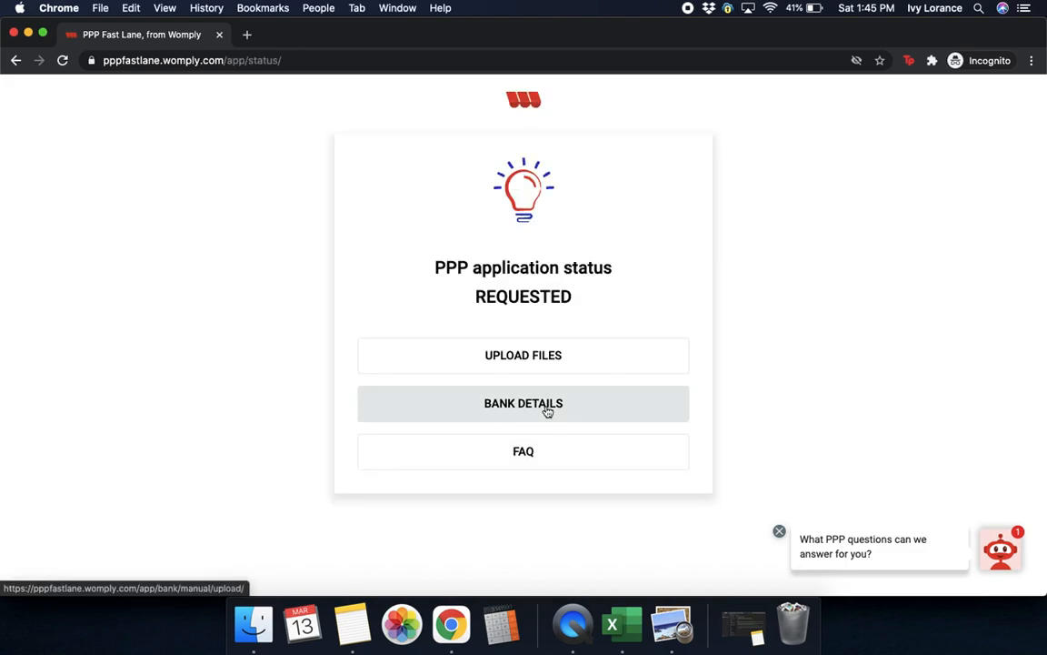